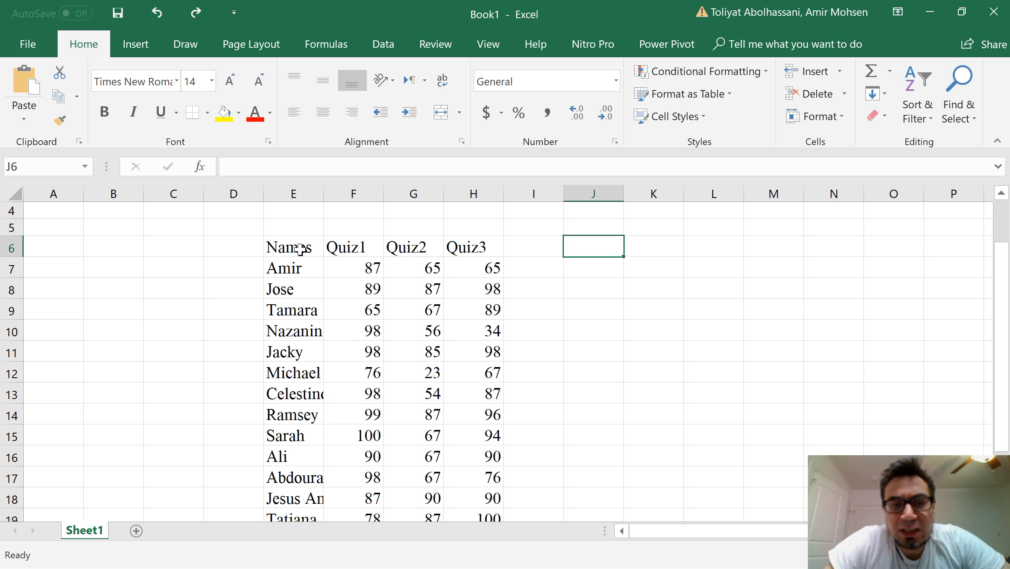
# Step: Examine the student names and the Quiz1, Quiz2 and Quiz3 score columns of the grade table
pyautogui.scroll(-4, 297, 254)
pyautogui.scroll(4, 295, 259)
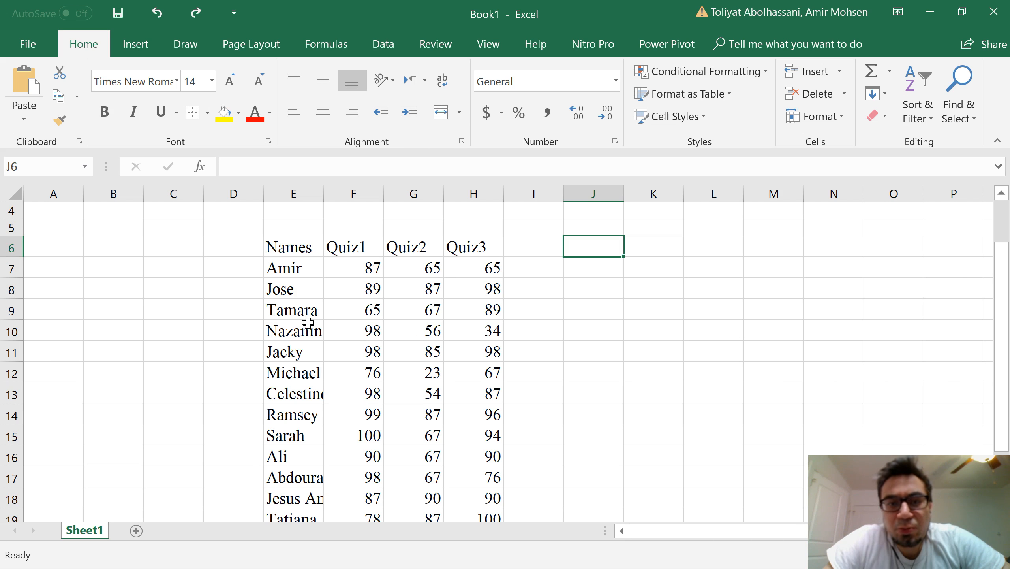
pyautogui.click(350, 249)
pyautogui.moveTo(356, 250); pyautogui.dragTo(348, 487)
pyautogui.scroll(3, 392, 332)
pyautogui.click(409, 302)
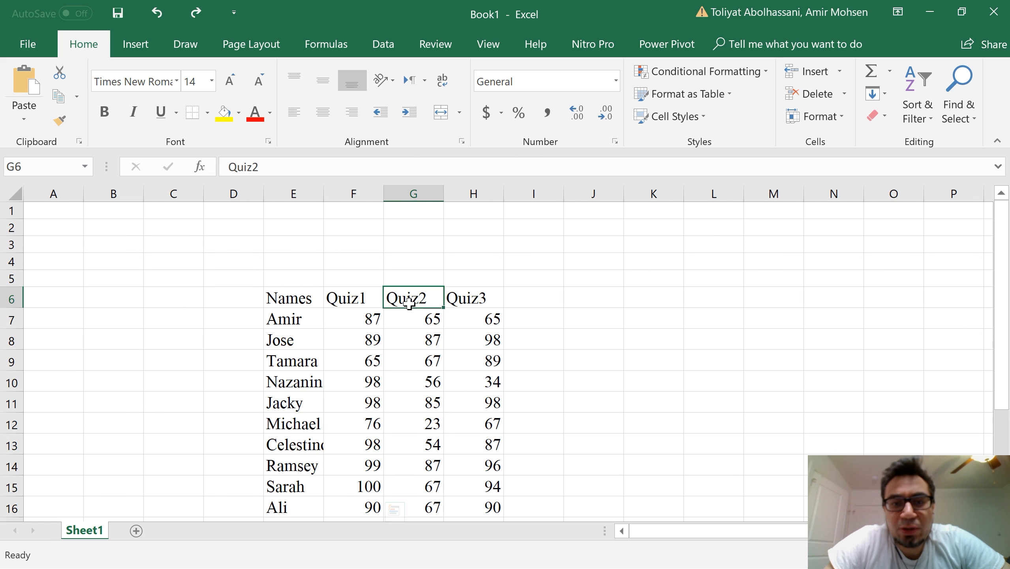
pyautogui.click(472, 298)
pyautogui.scroll(-1, 248, 311)
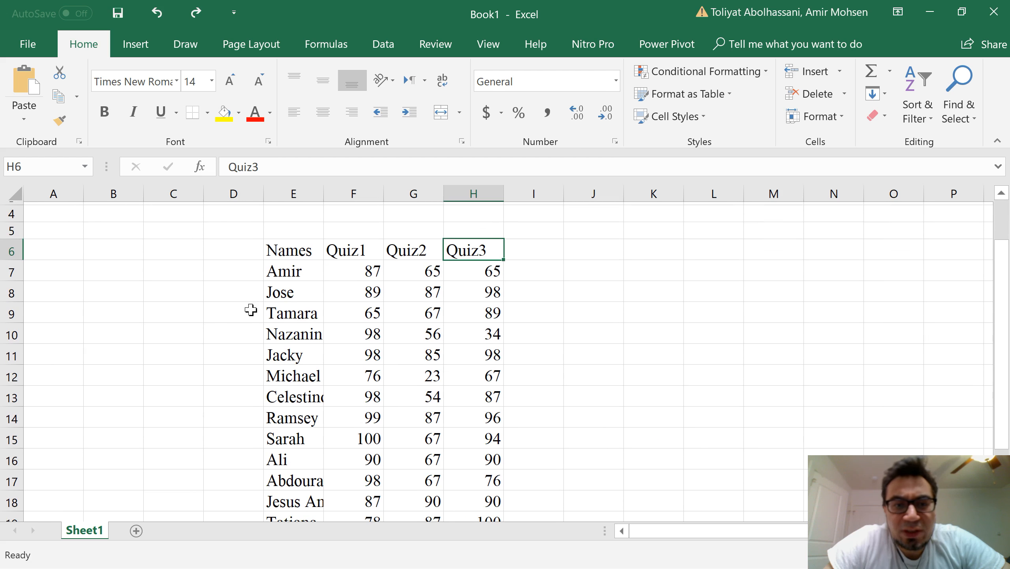
pyautogui.scroll(-1, 275, 279)
pyautogui.scroll(1, 272, 295)
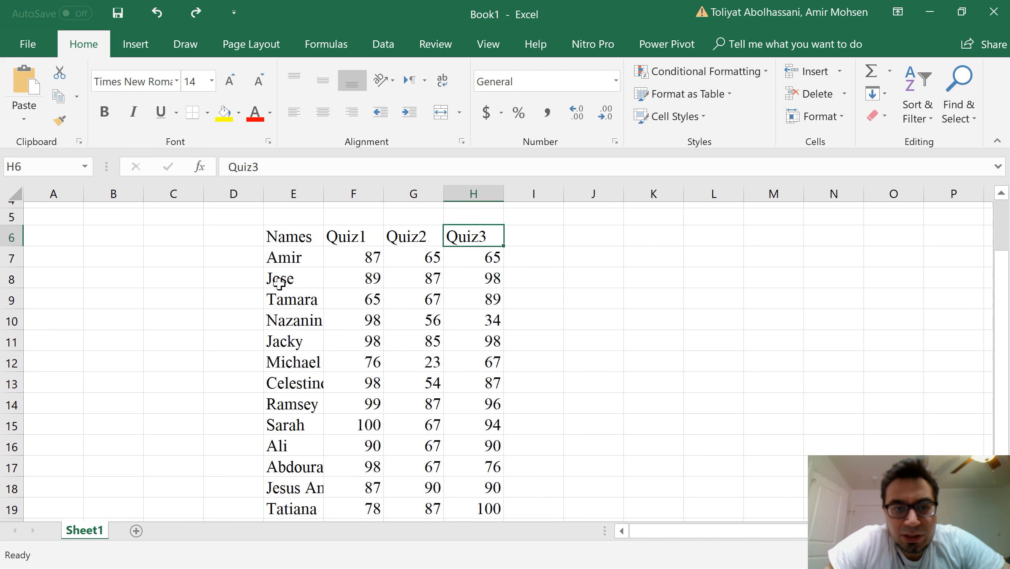
pyautogui.scroll(-1, 274, 314)
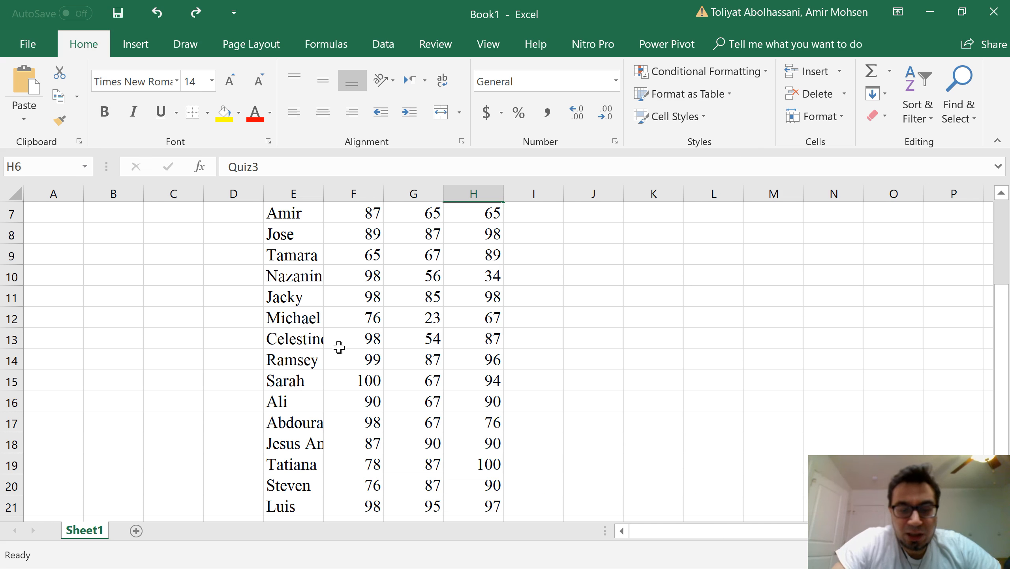
pyautogui.scroll(1, 280, 333)
pyautogui.click(289, 244)
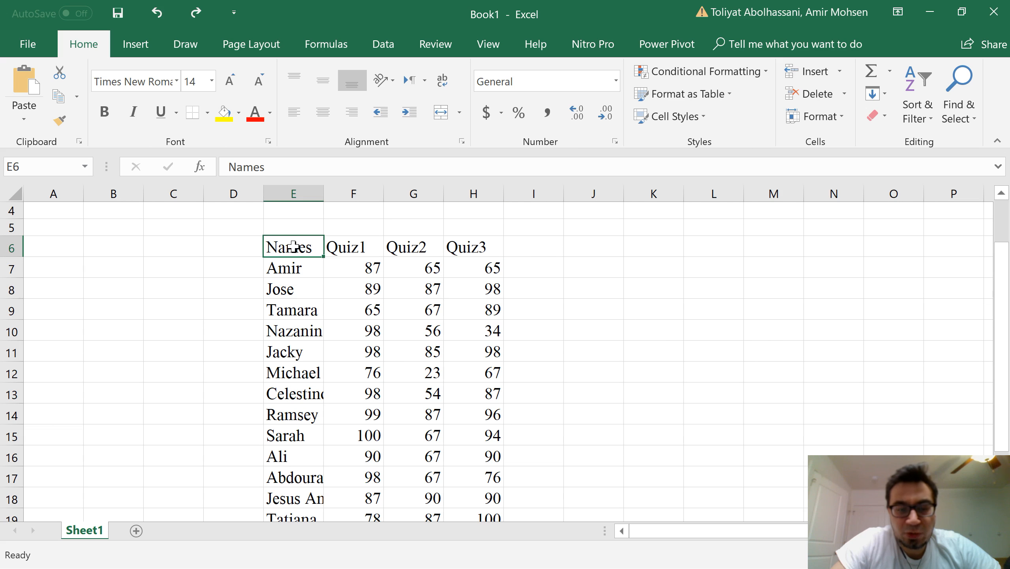
pyautogui.click(296, 396)
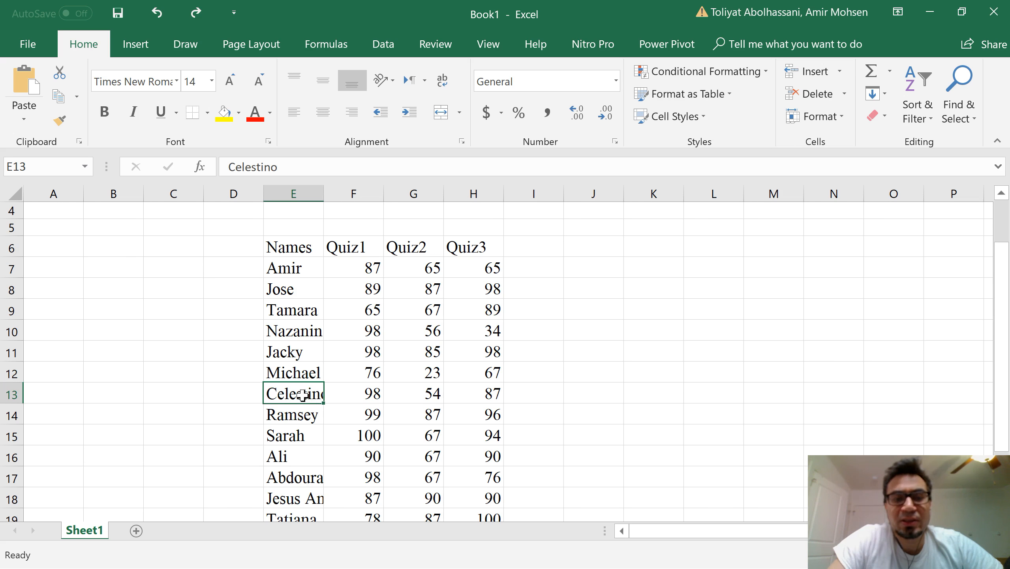
# Step: Inspect the full contents of the truncated names in cells E13 and E17
pyautogui.doubleClick(302, 394)
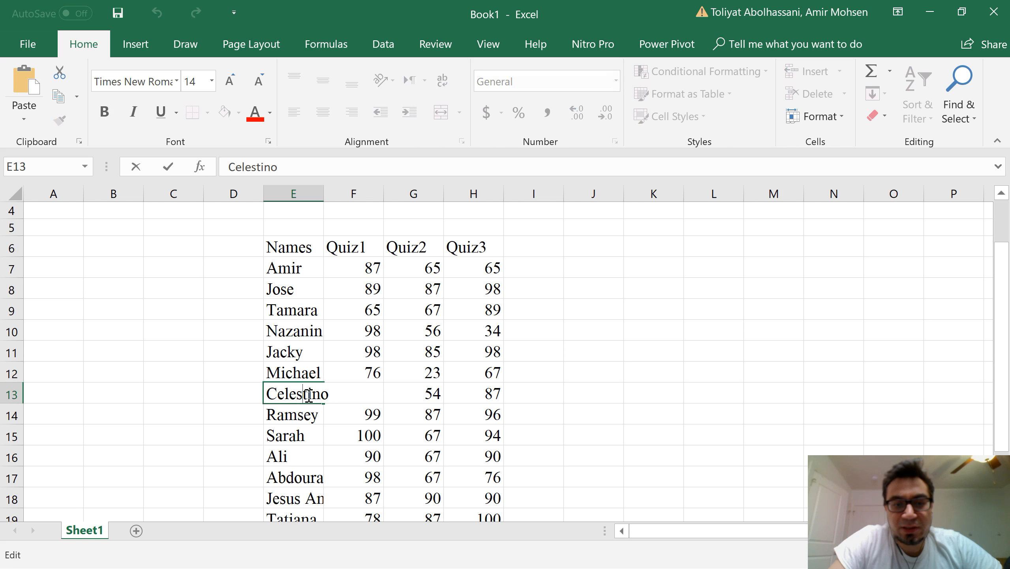
pyautogui.click(234, 395)
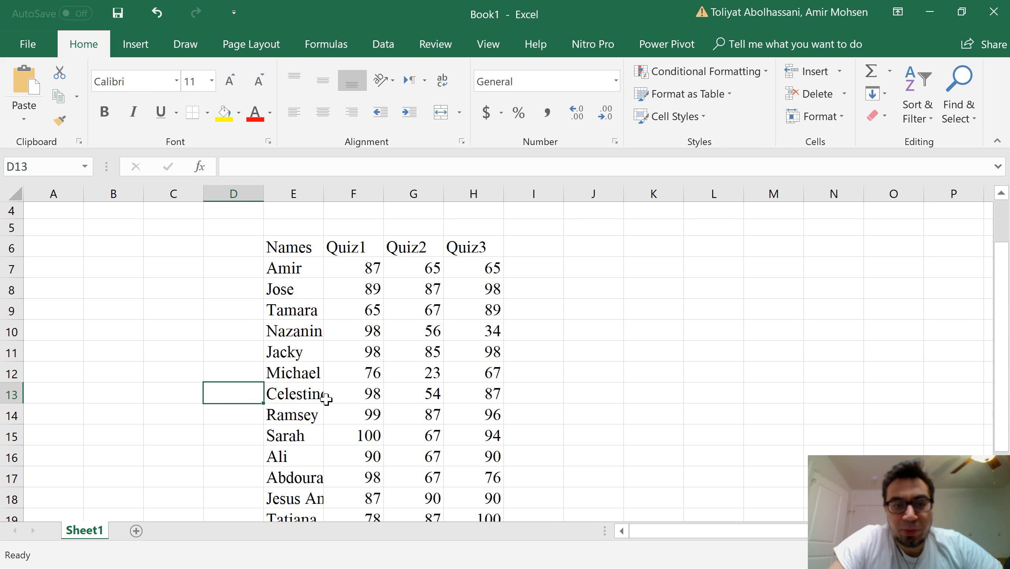
pyautogui.scroll(-1, 294, 398)
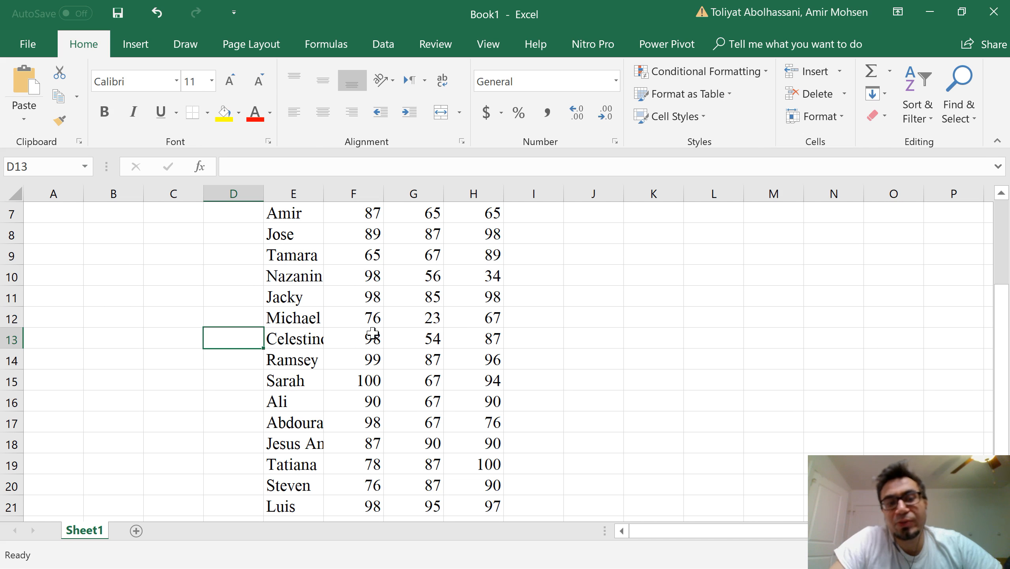
pyautogui.click(302, 425)
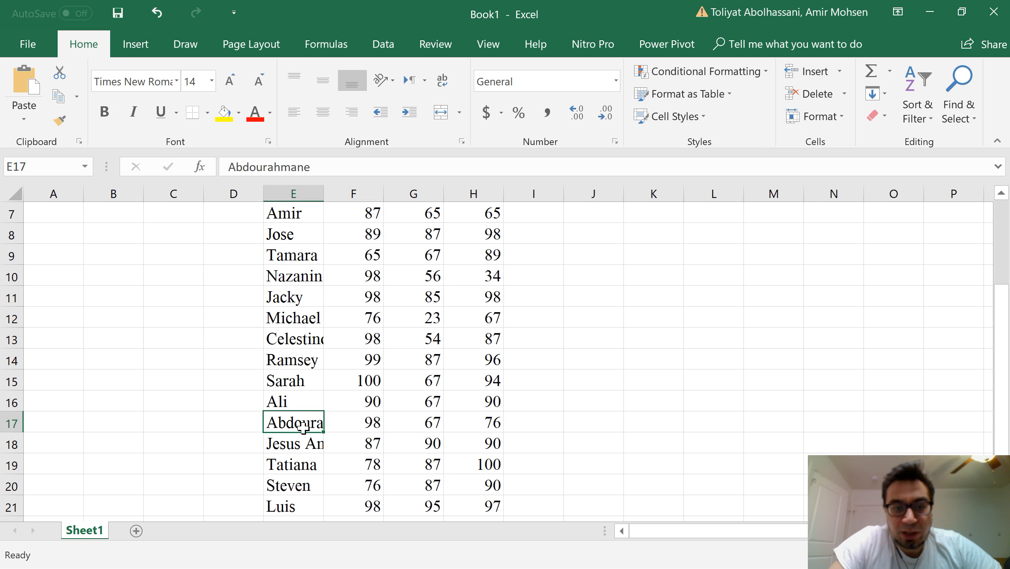
pyautogui.doubleClick(303, 424)
pyautogui.click(242, 421)
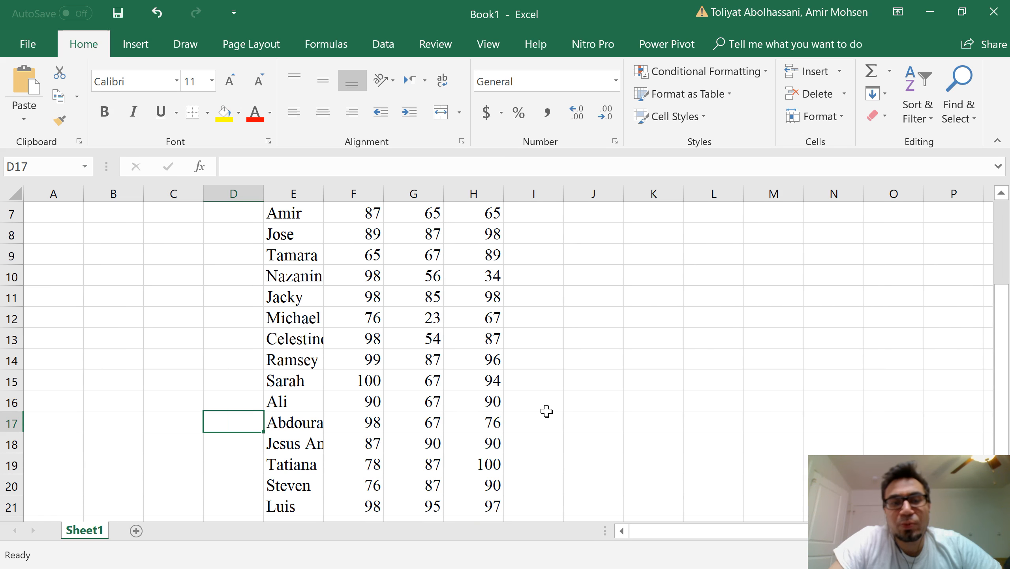
# Step: Autofit the width of the Names column E so every full name fits
pyautogui.scroll(1, 547, 411)
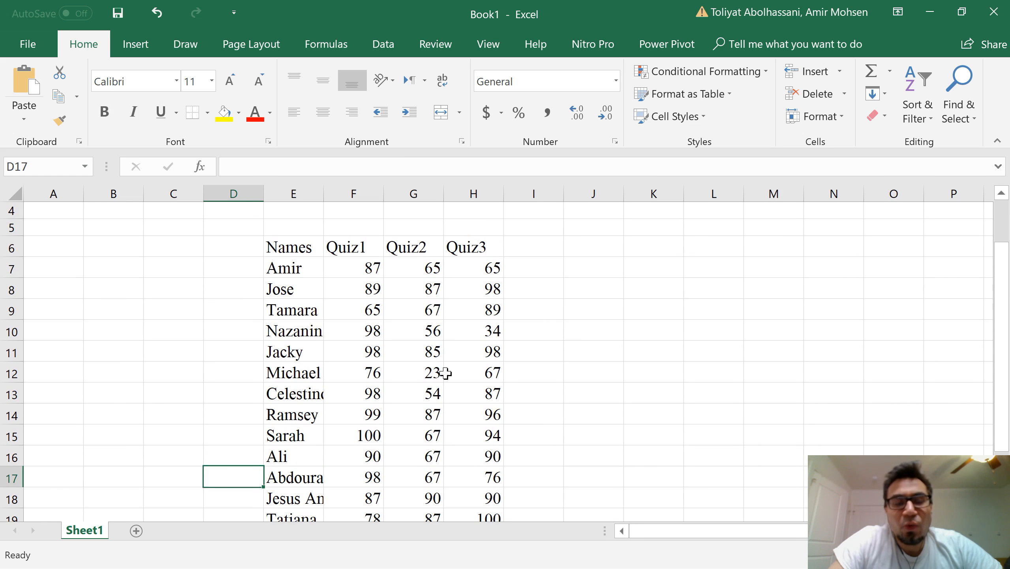
pyautogui.click(309, 254)
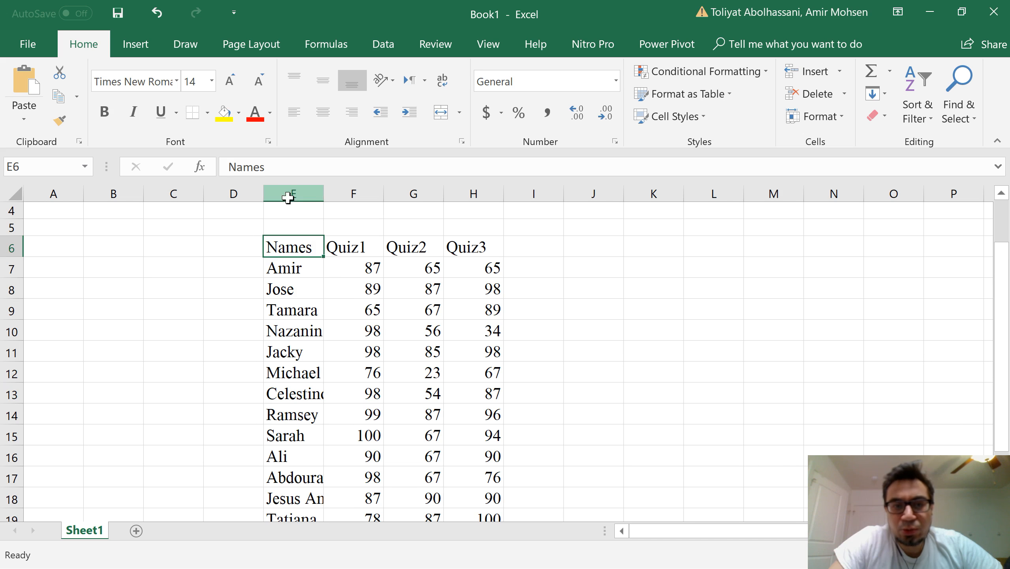
pyautogui.click(293, 193)
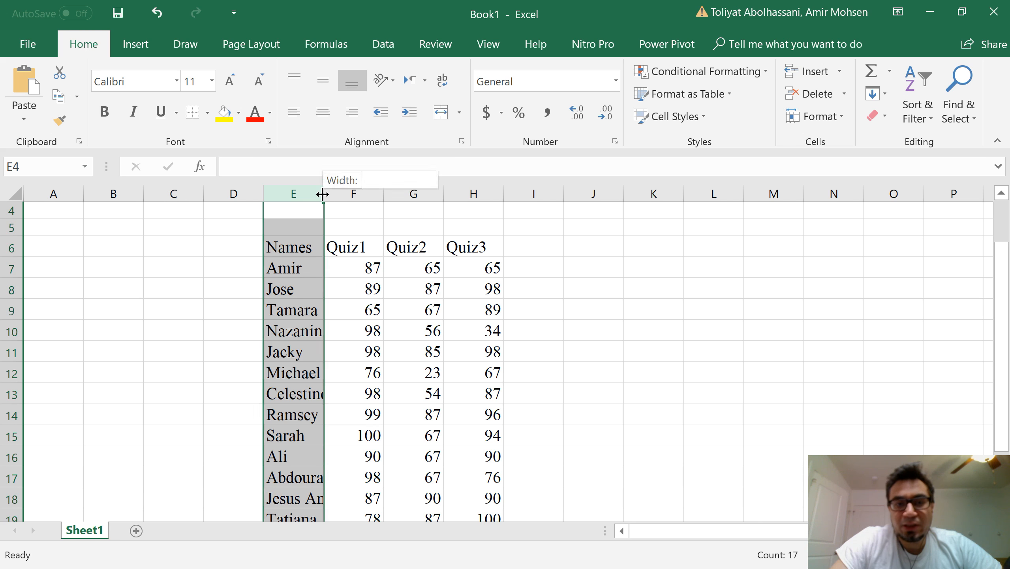
pyautogui.doubleClick(323, 194)
pyautogui.scroll(-2, 320, 262)
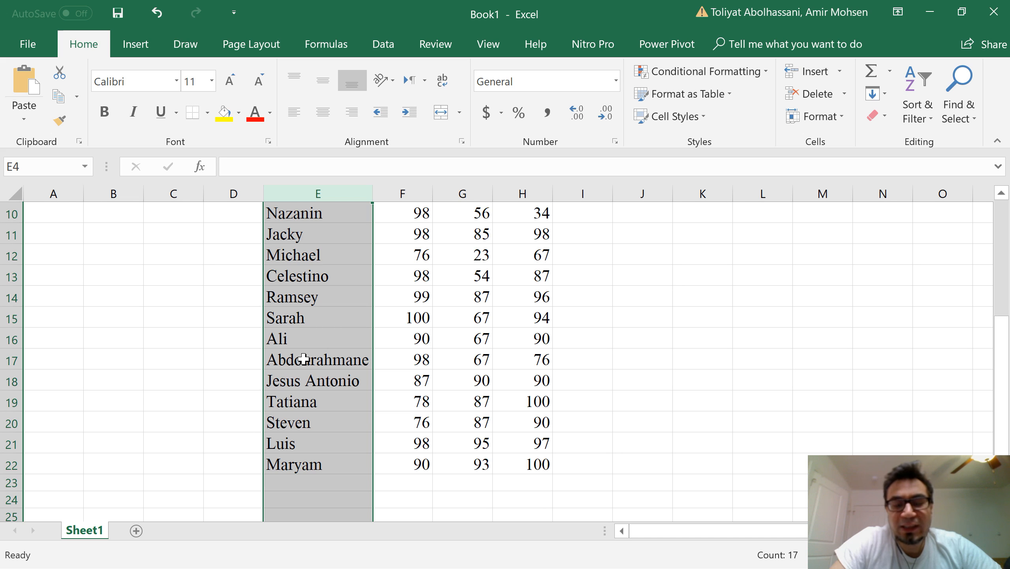
pyautogui.scroll(3, 345, 399)
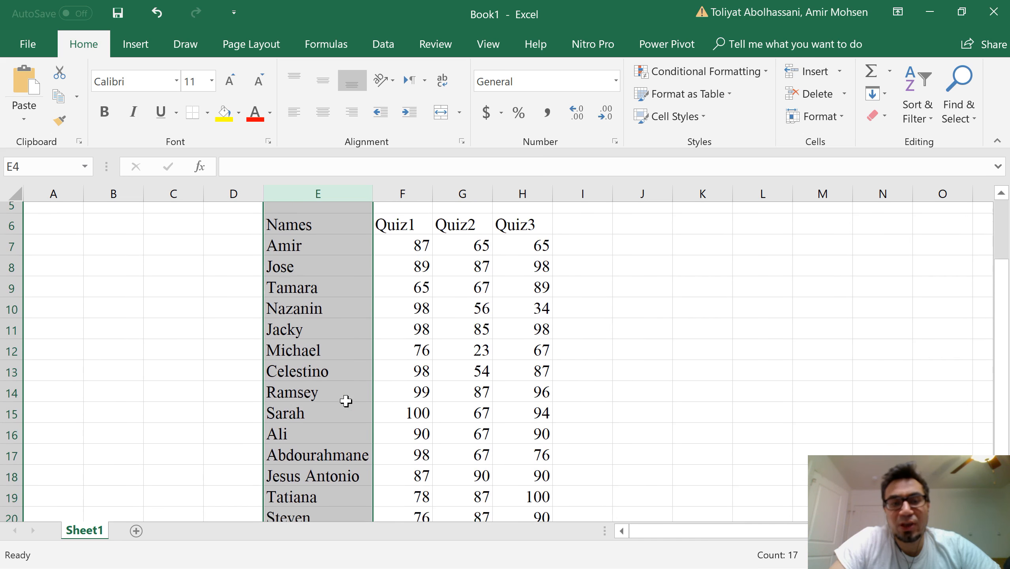
pyautogui.scroll(-2, 345, 399)
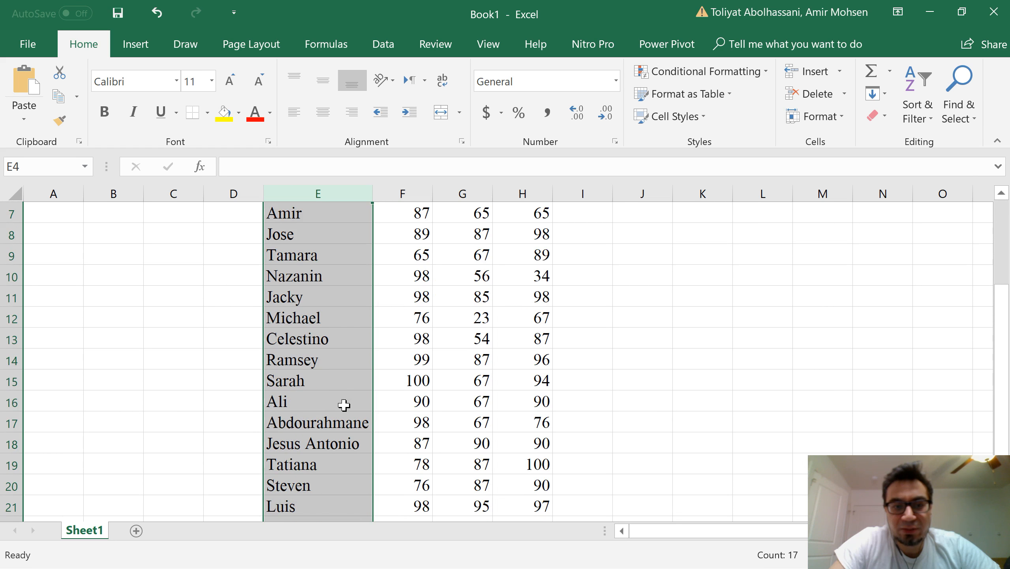
pyautogui.click(300, 422)
pyautogui.scroll(1, 390, 415)
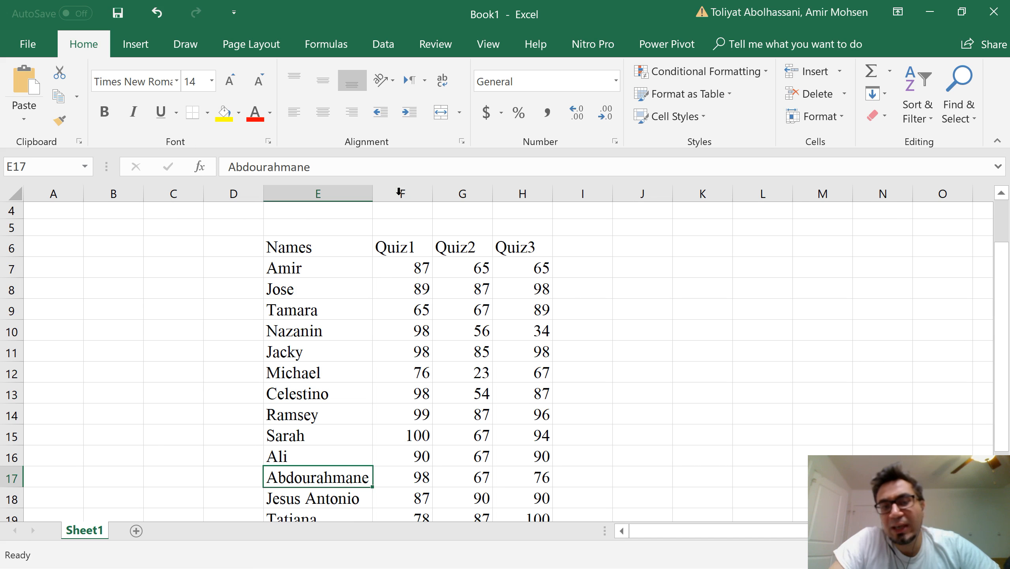
# Step: Enter the heading average in cell I6 next to Quiz3
pyautogui.click(358, 194)
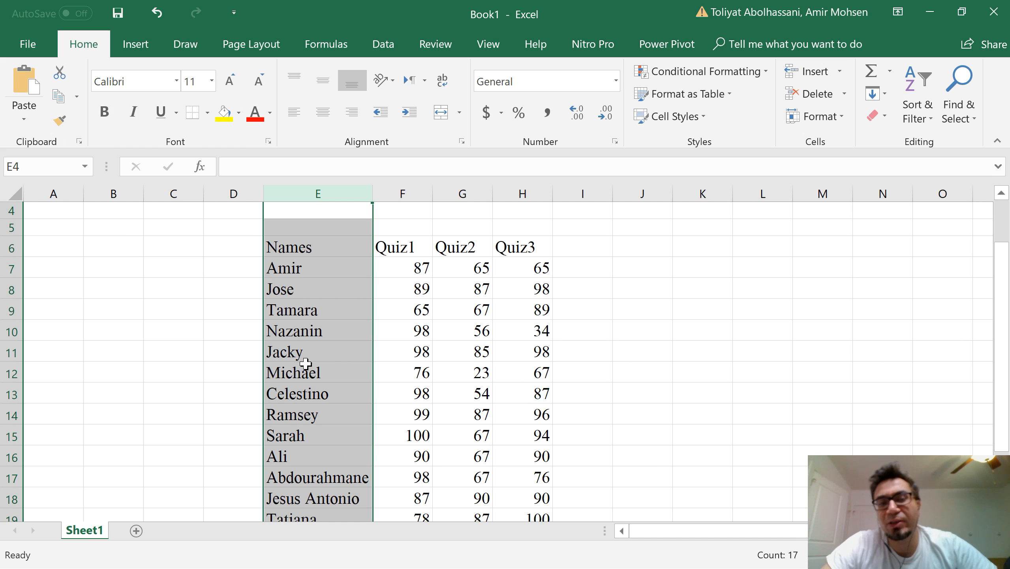
pyautogui.click(397, 194)
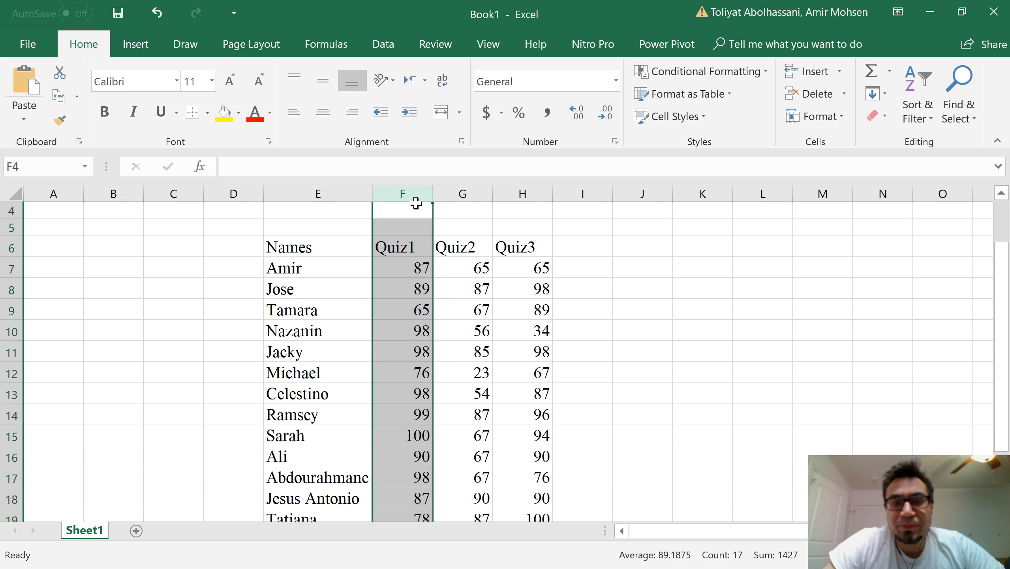
pyautogui.click(584, 268)
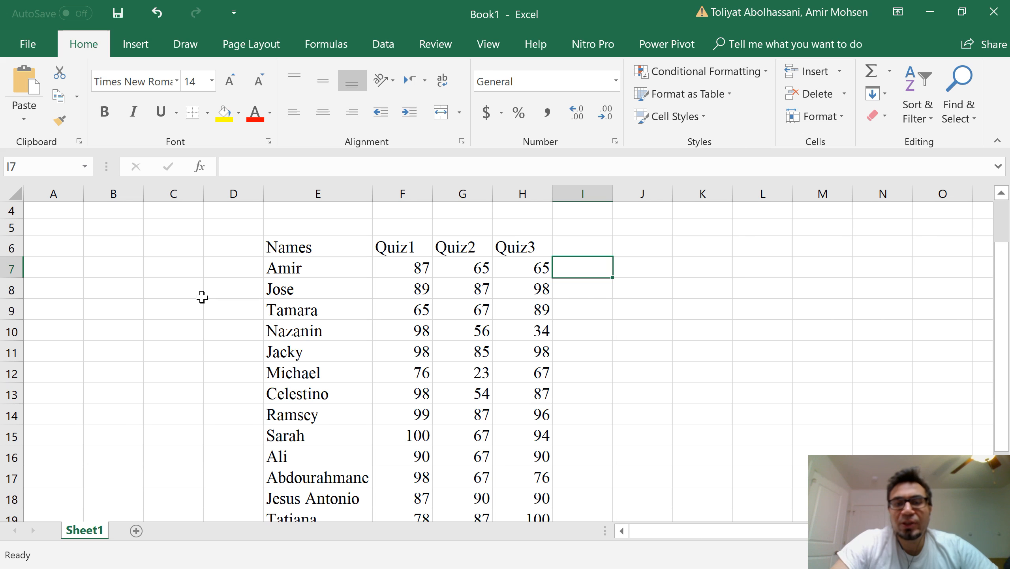
pyautogui.click(588, 251)
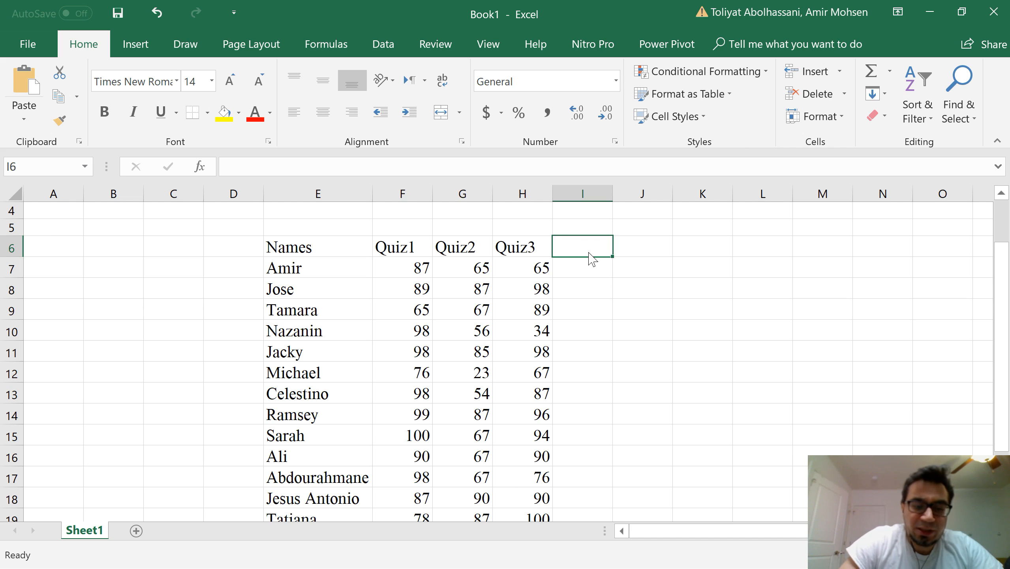
pyautogui.write('average')
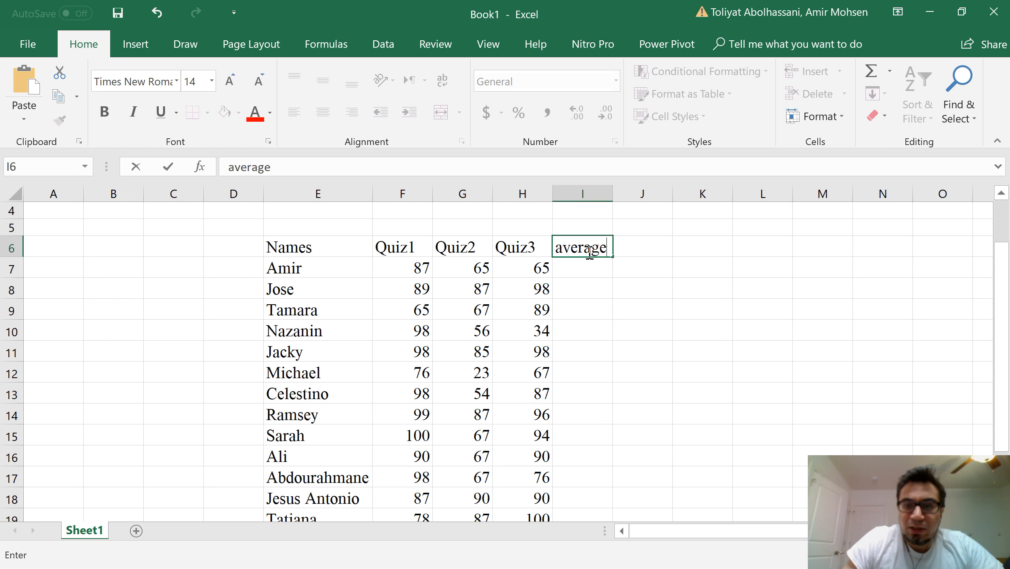
pyautogui.press('Return')
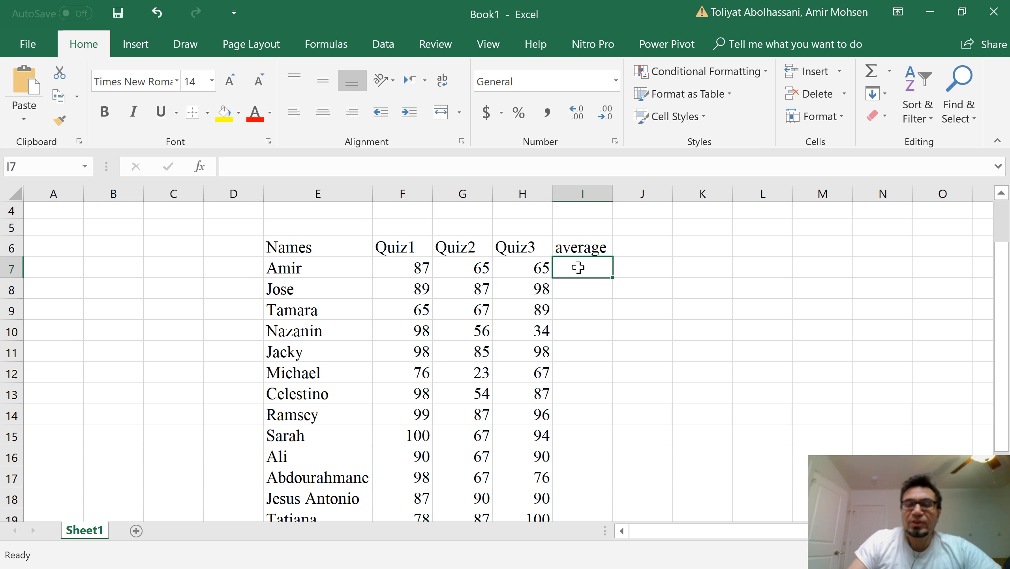
pyautogui.write('=')
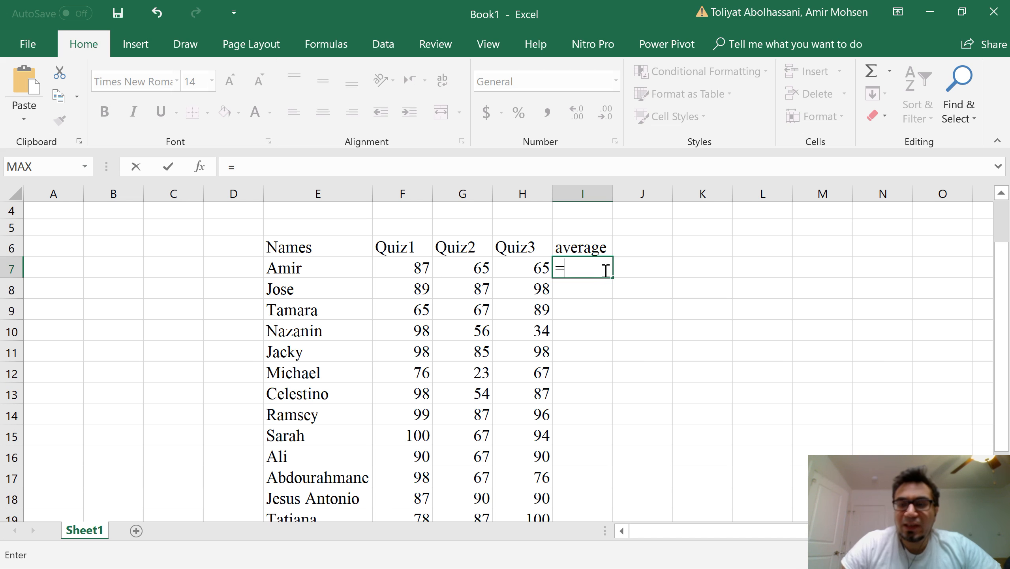
pyautogui.press('BackSpace')
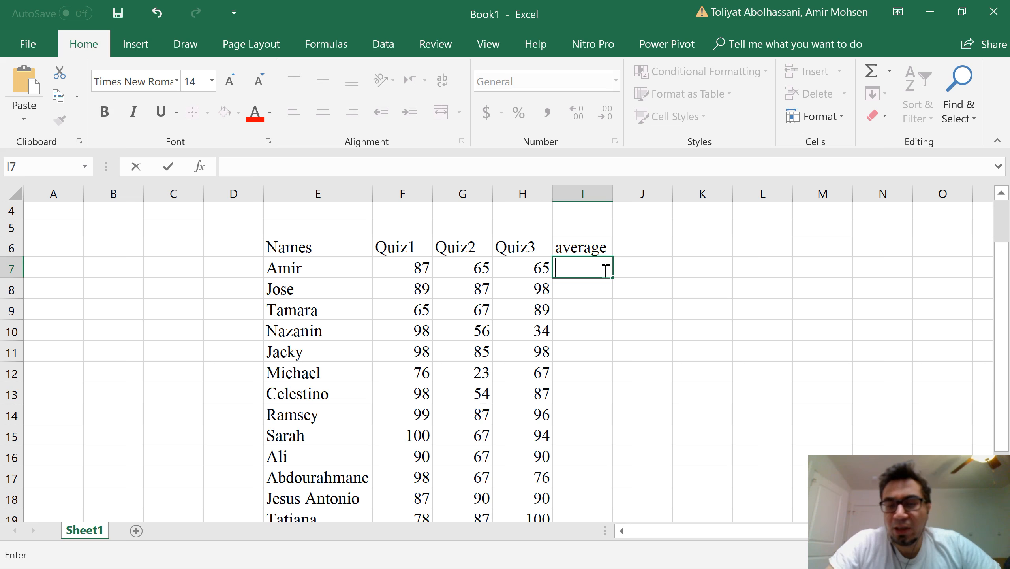
pyautogui.click(586, 288)
pyautogui.click(589, 267)
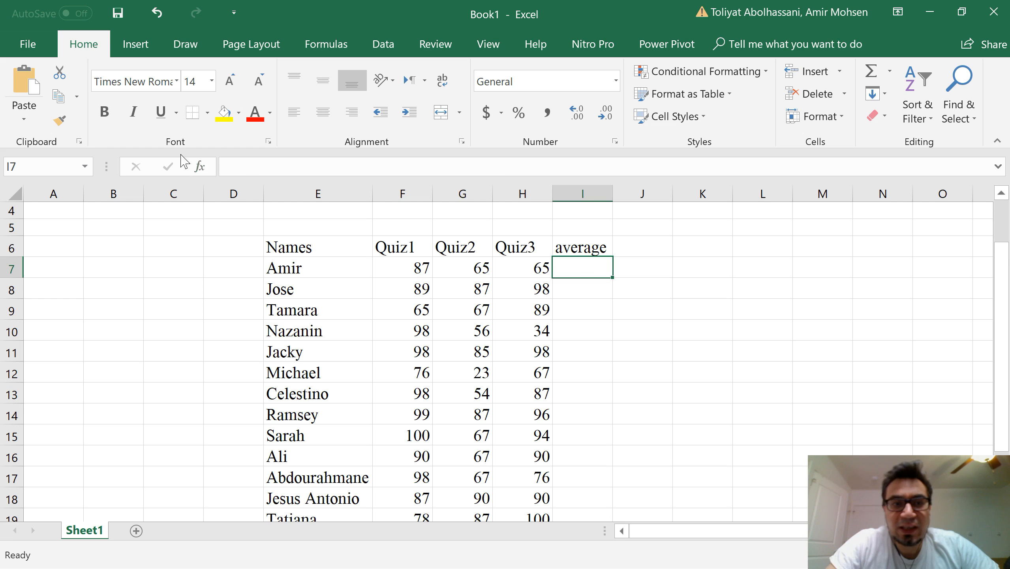
# Step: Enter a formula in cell I7 adding F7, G7 and H7 and dividing by 3, as =F7+G7+H7/3
pyautogui.click(224, 167)
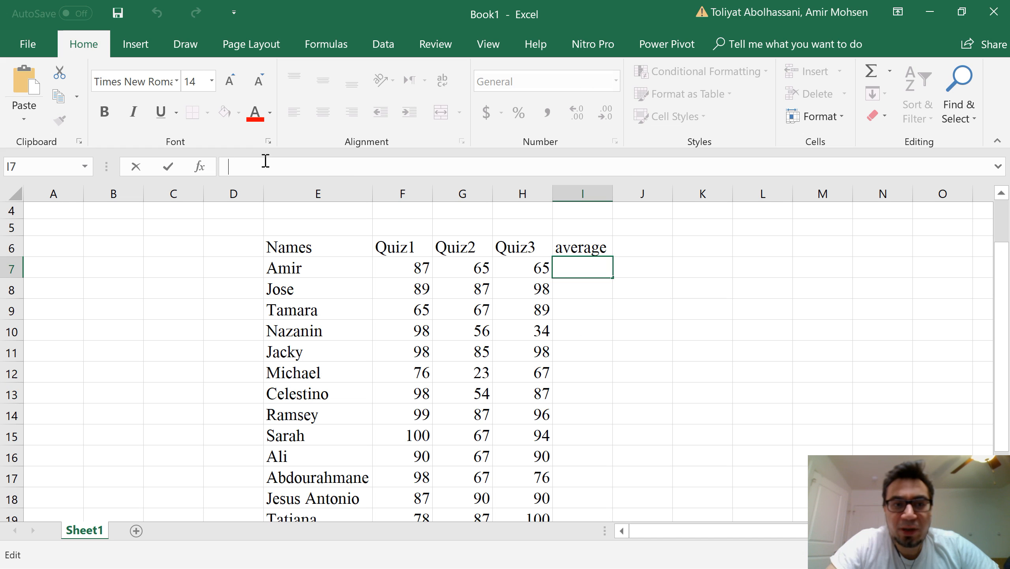
pyautogui.write('=')
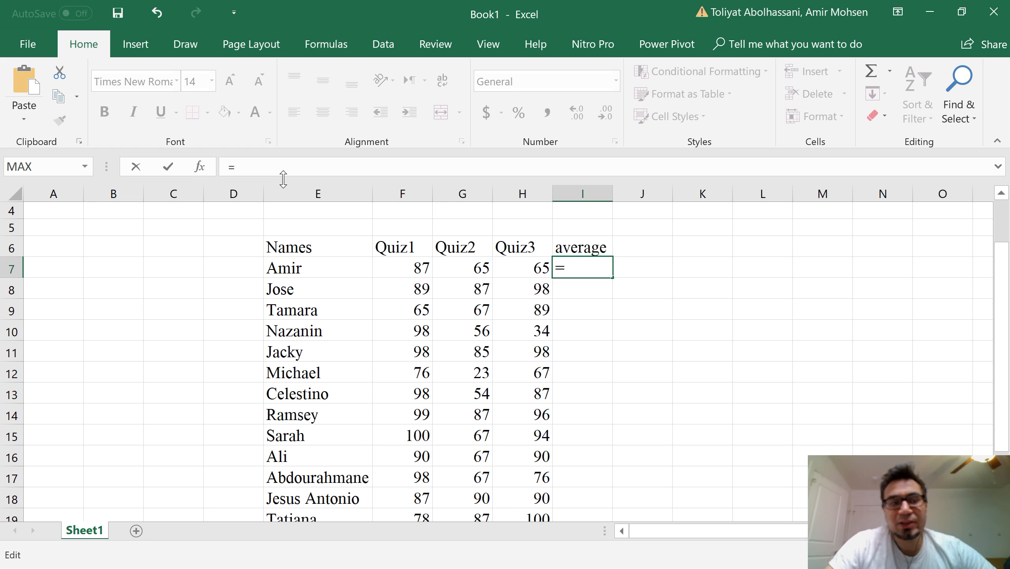
pyautogui.click(405, 268)
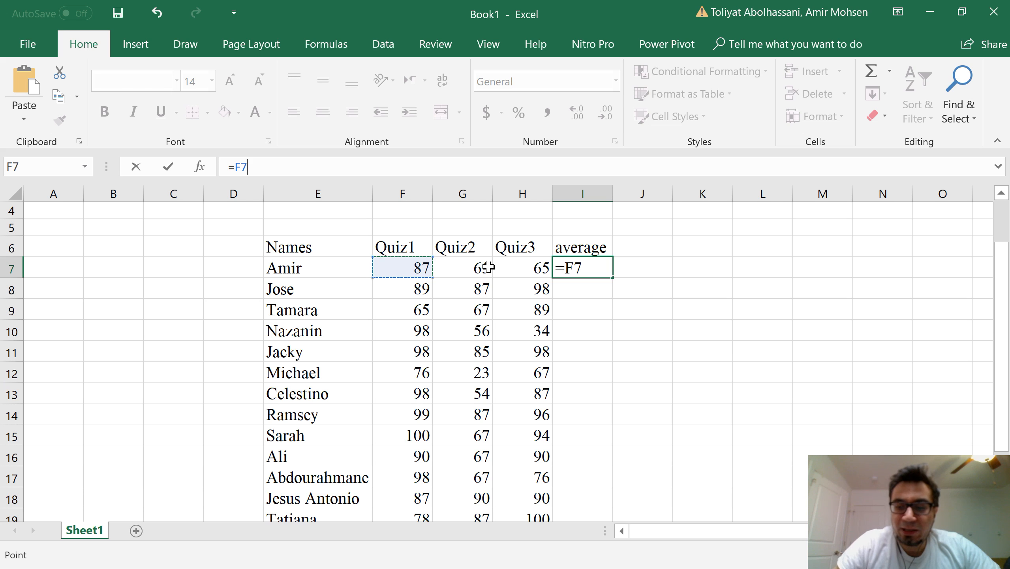
pyautogui.write('+')
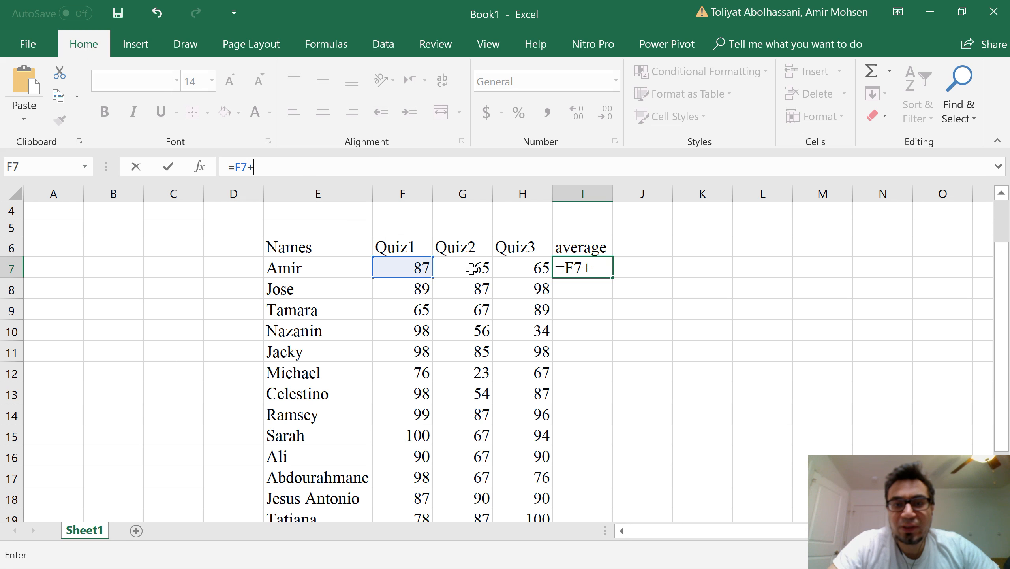
pyautogui.click(472, 269)
pyautogui.write('+')
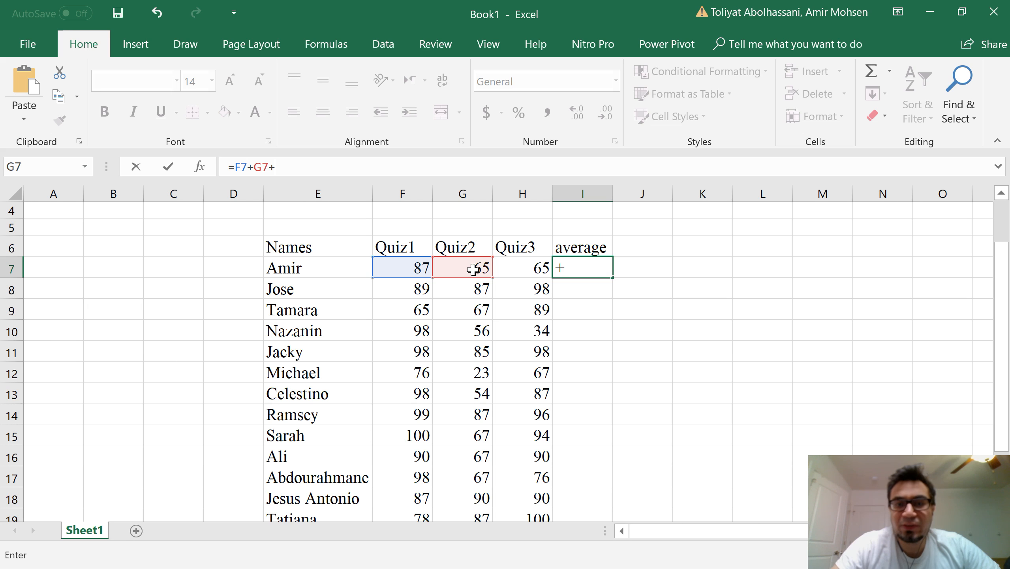
pyautogui.click(534, 269)
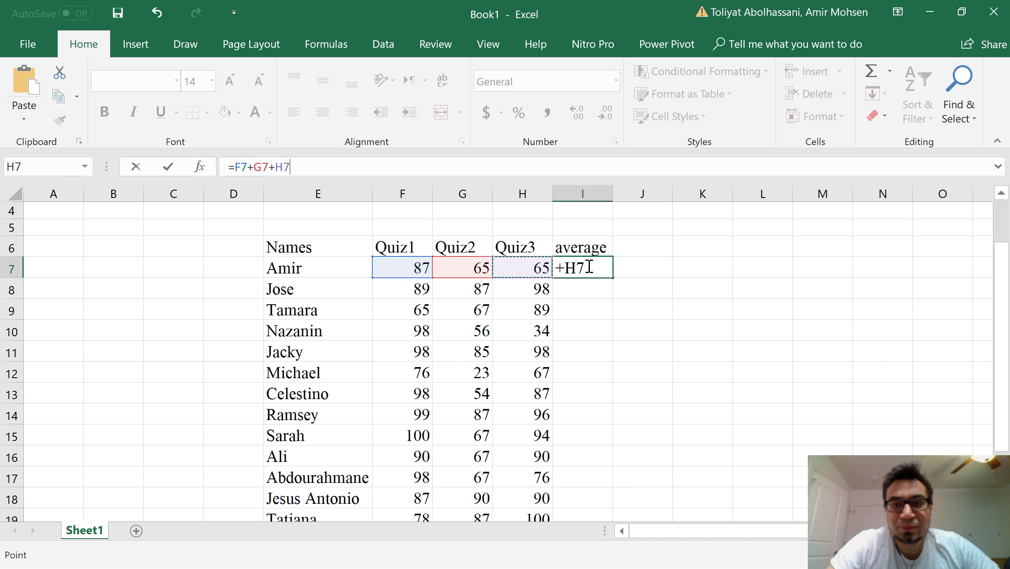
pyautogui.press('BackSpace')
pyautogui.press('BackSpace')
pyautogui.press('BackSpace')
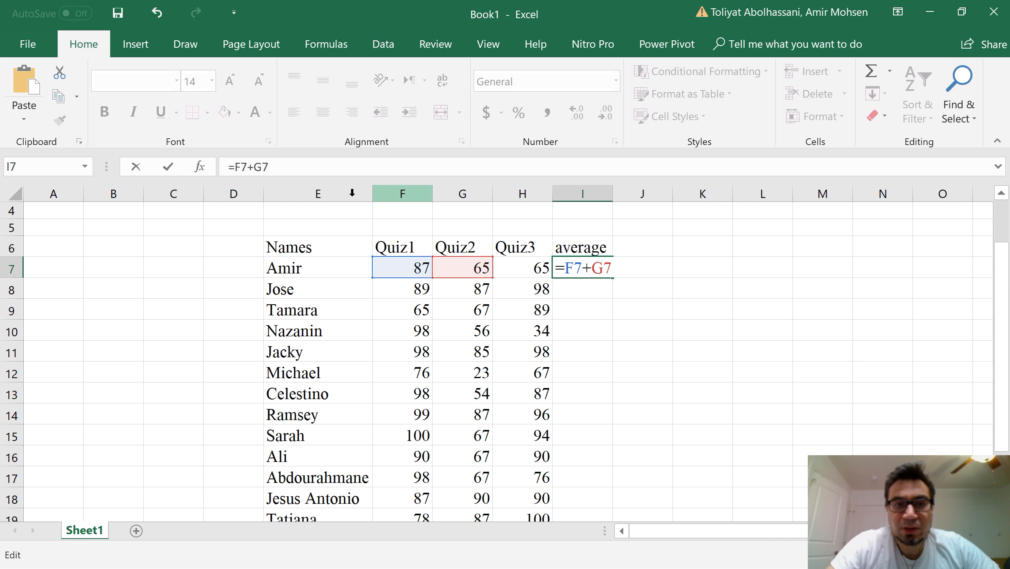
pyautogui.click(348, 172)
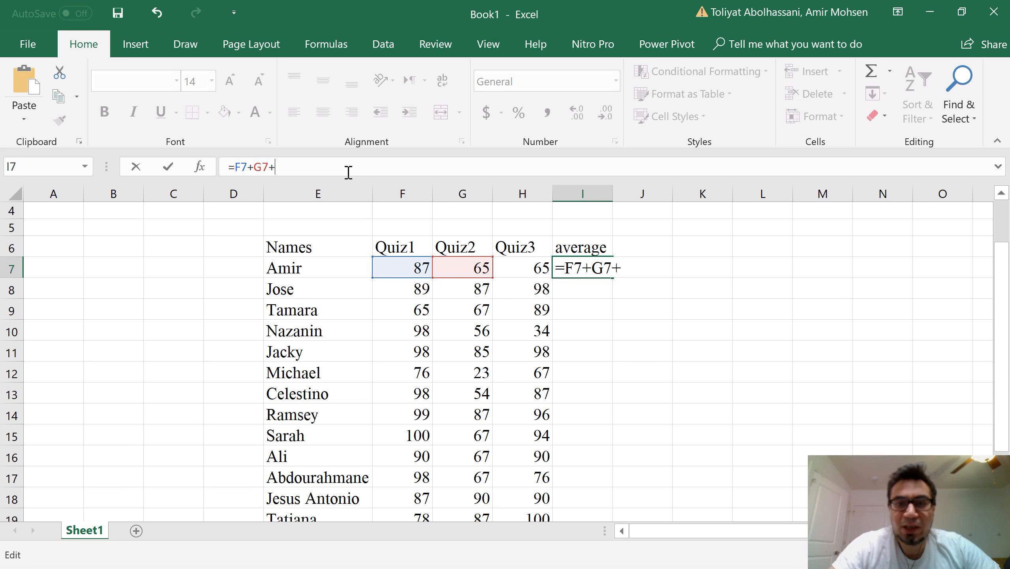
pyautogui.click(518, 268)
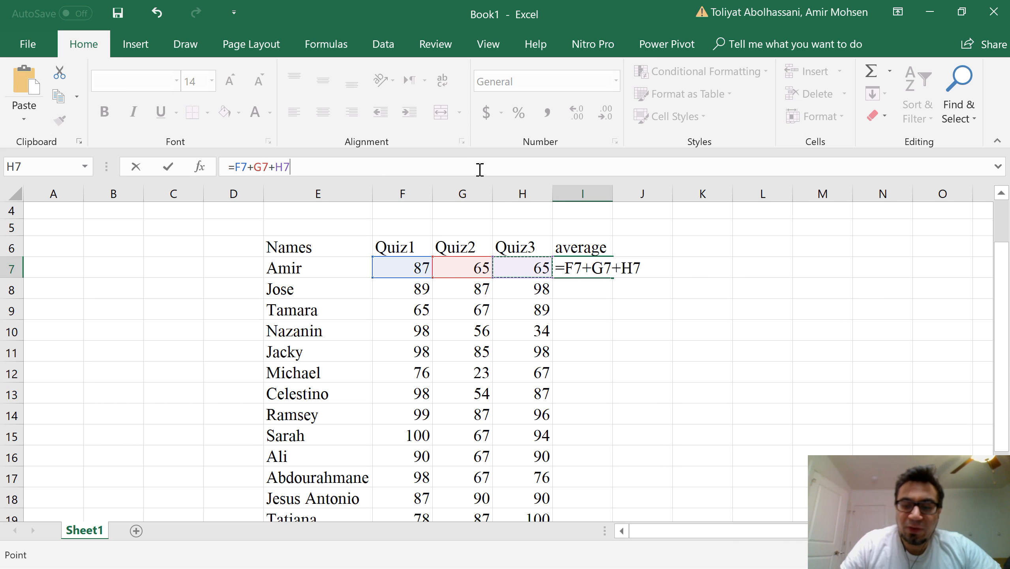
pyautogui.write('/3')
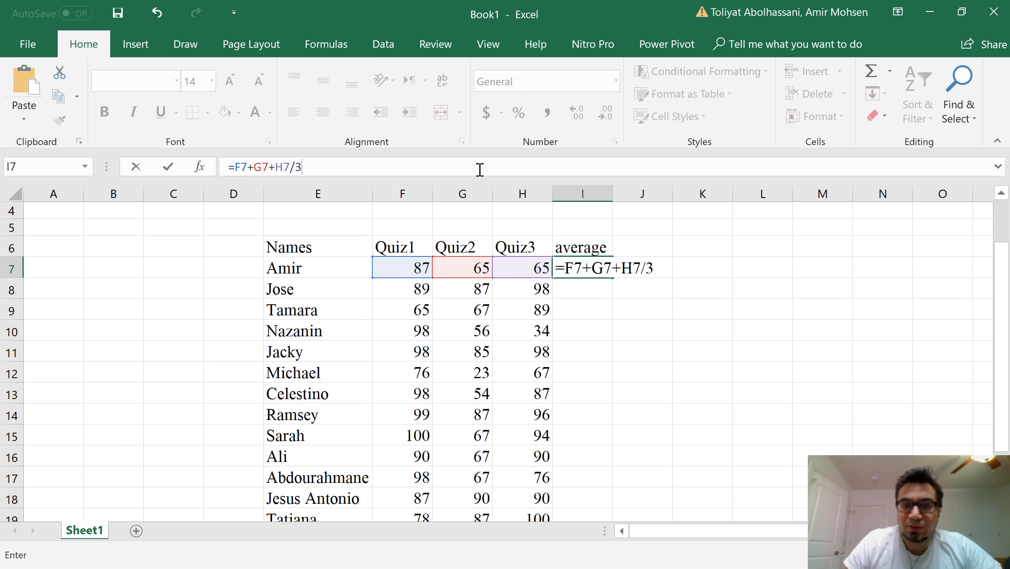
pyautogui.press('Return')
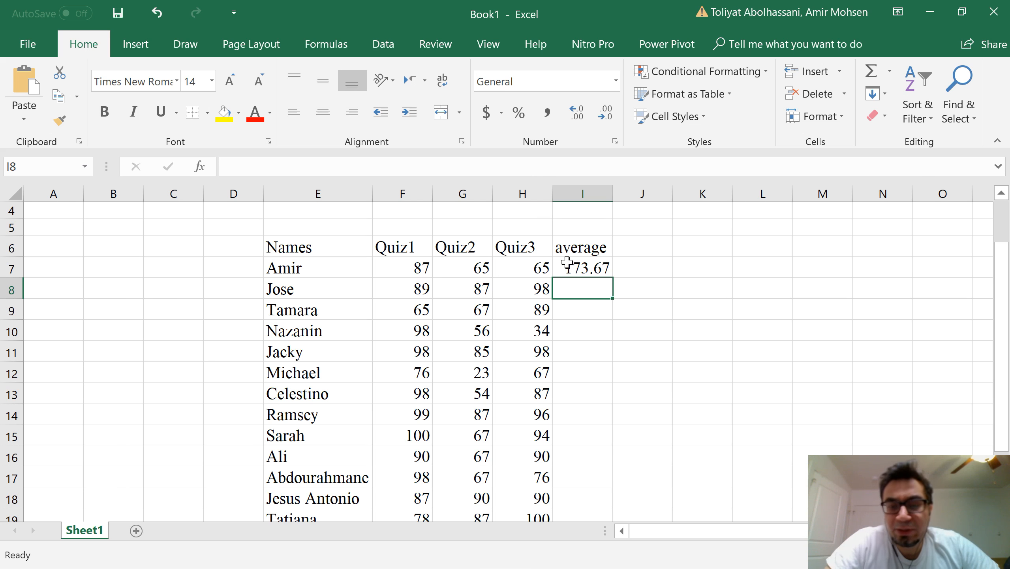
# Step: Correct the formula in I7 to =(F7+G7+H7)/3 by wrapping the three-score sum in parentheses
pyautogui.click(577, 270)
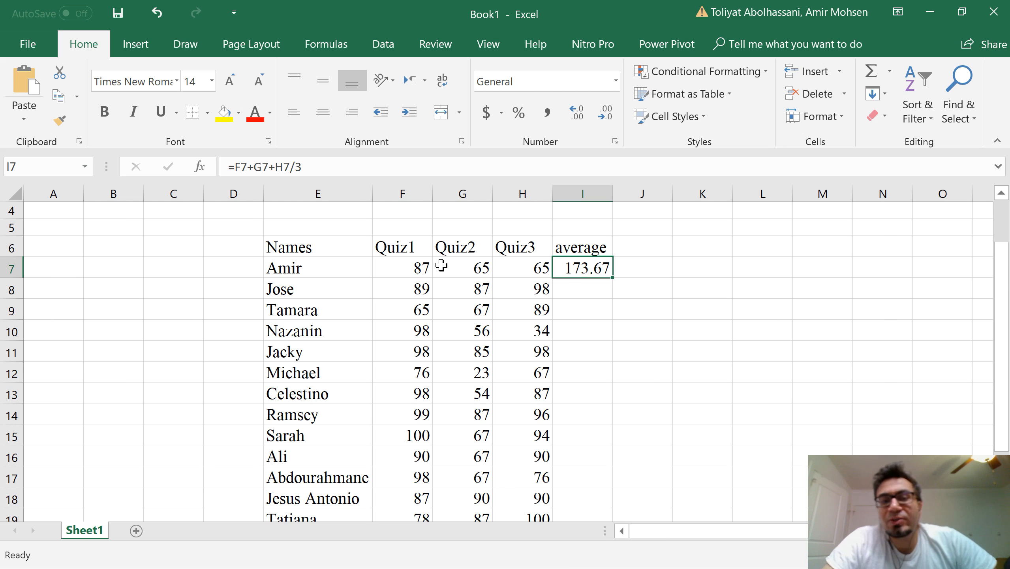
pyautogui.click(421, 268)
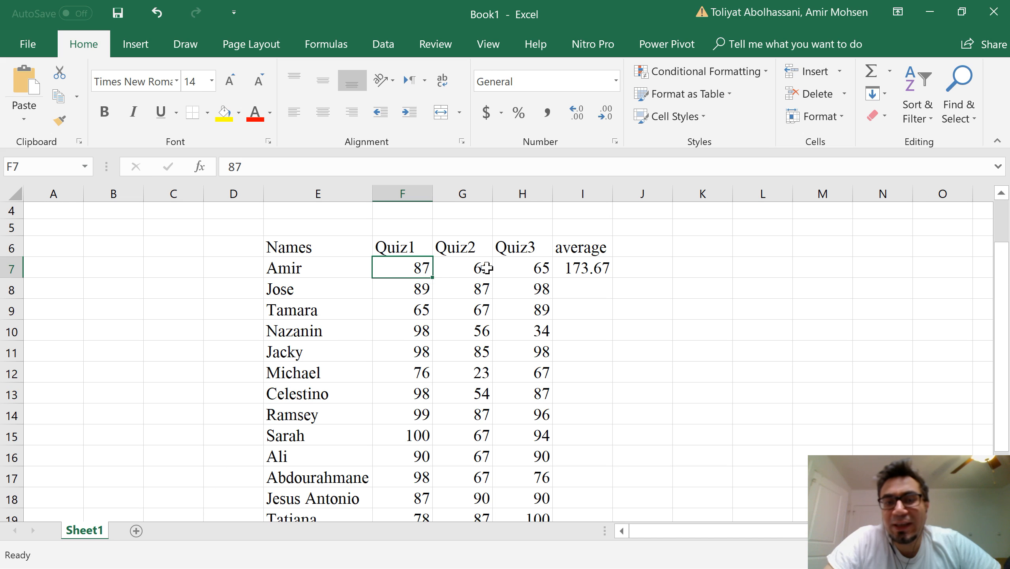
pyautogui.click(539, 267)
pyautogui.click(577, 268)
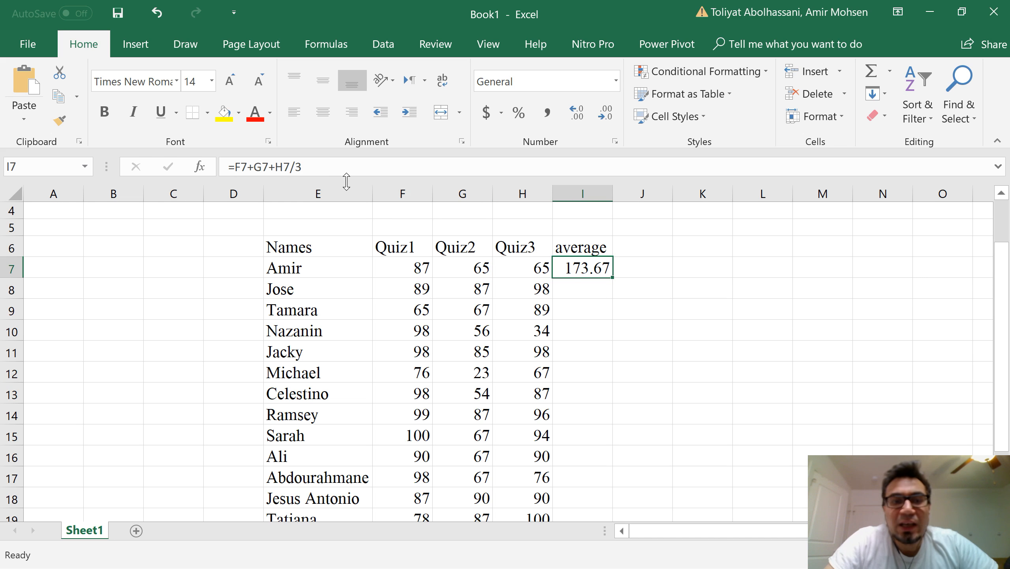
pyautogui.click(295, 167)
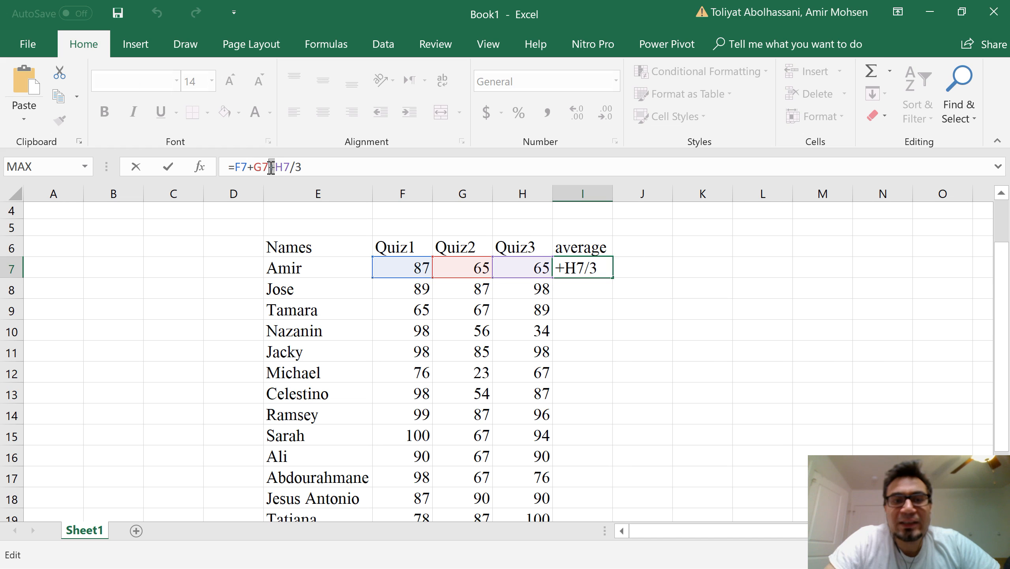
pyautogui.moveTo(256, 164); pyautogui.dragTo(247, 167)
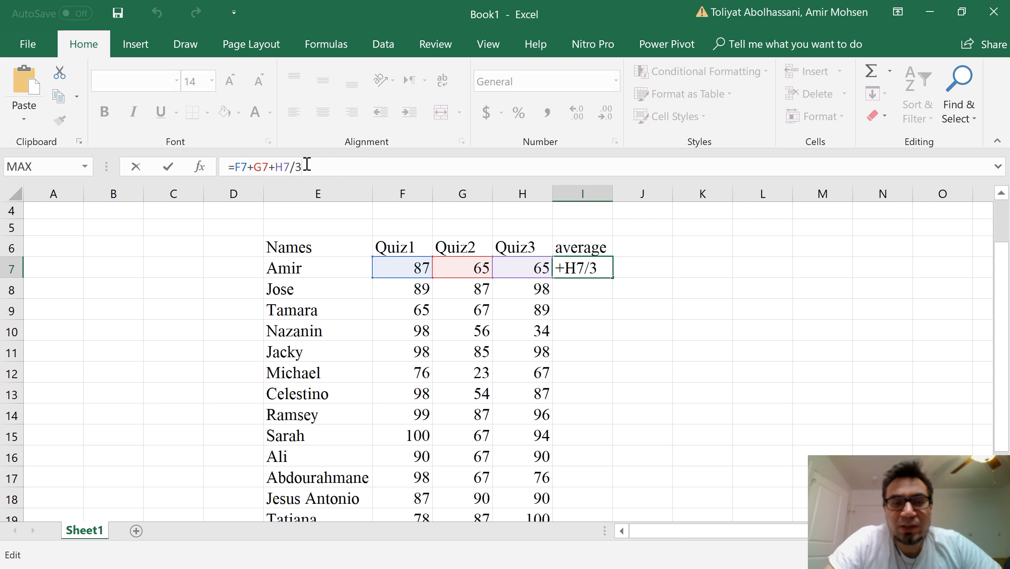
pyautogui.moveTo(318, 165); pyautogui.dragTo(207, 175)
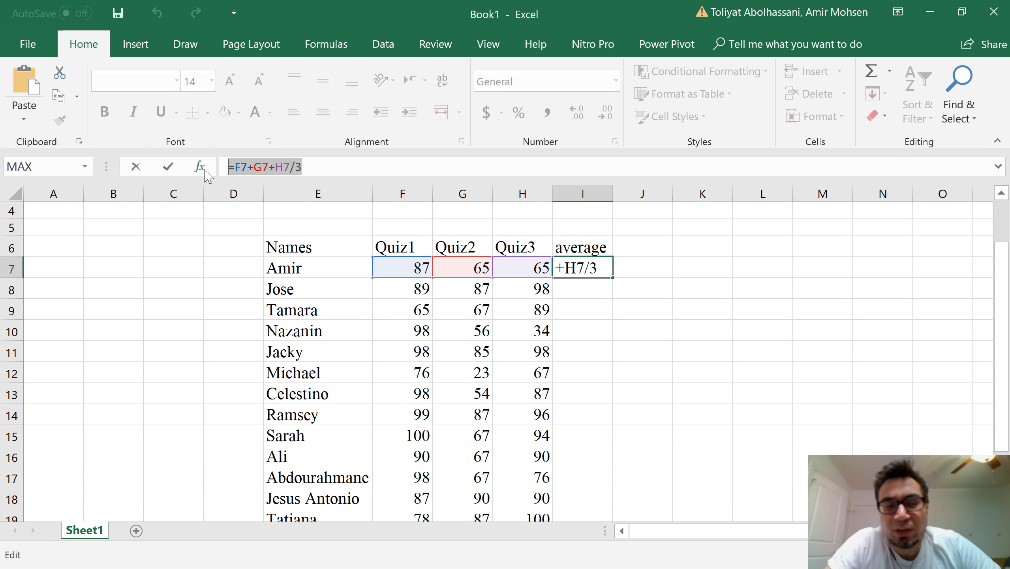
pyautogui.click(296, 167)
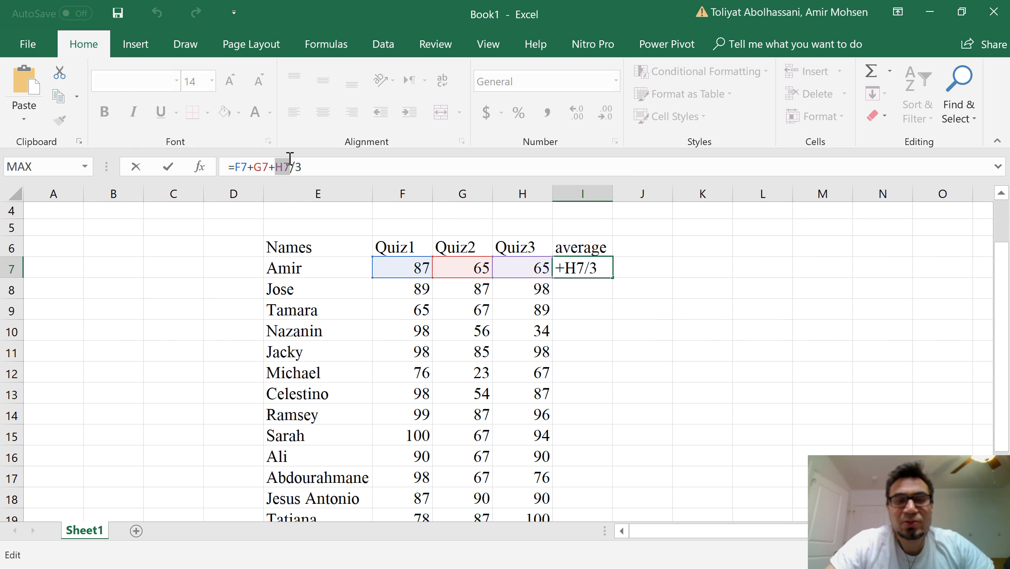
pyautogui.click(235, 168)
pyautogui.write('(')
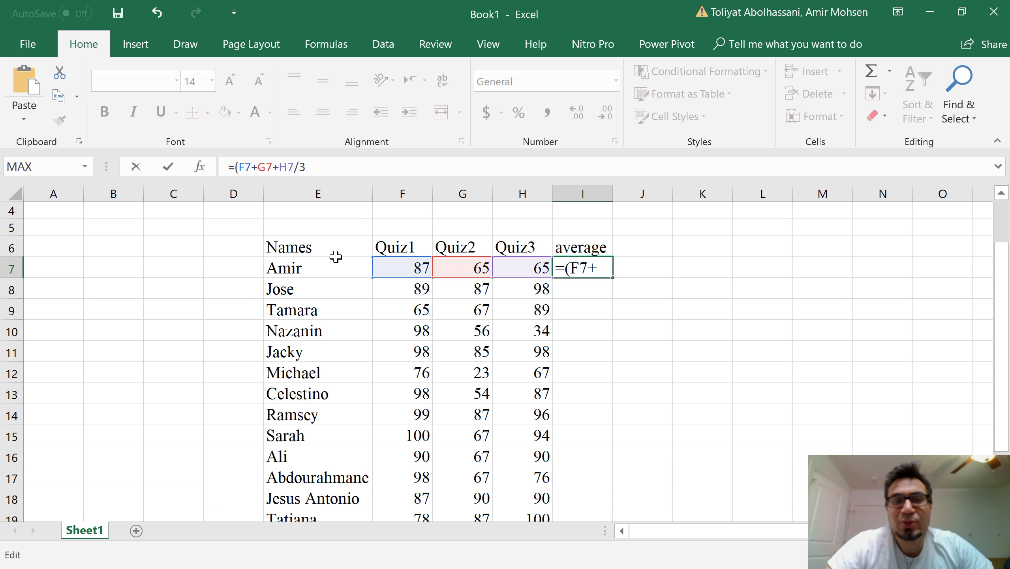
pyautogui.write(')')
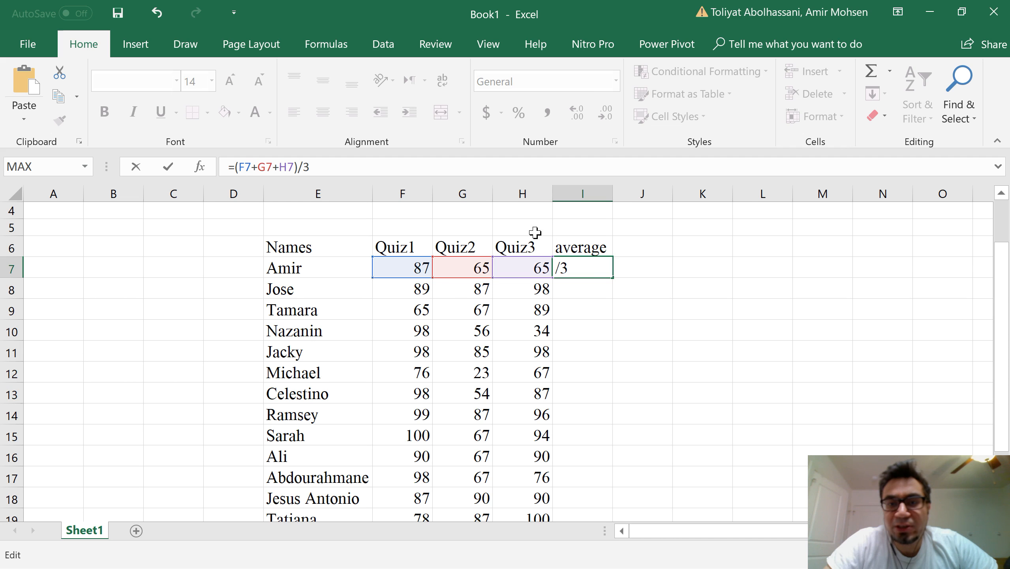
pyautogui.click(559, 269)
pyautogui.press('BackSpace')
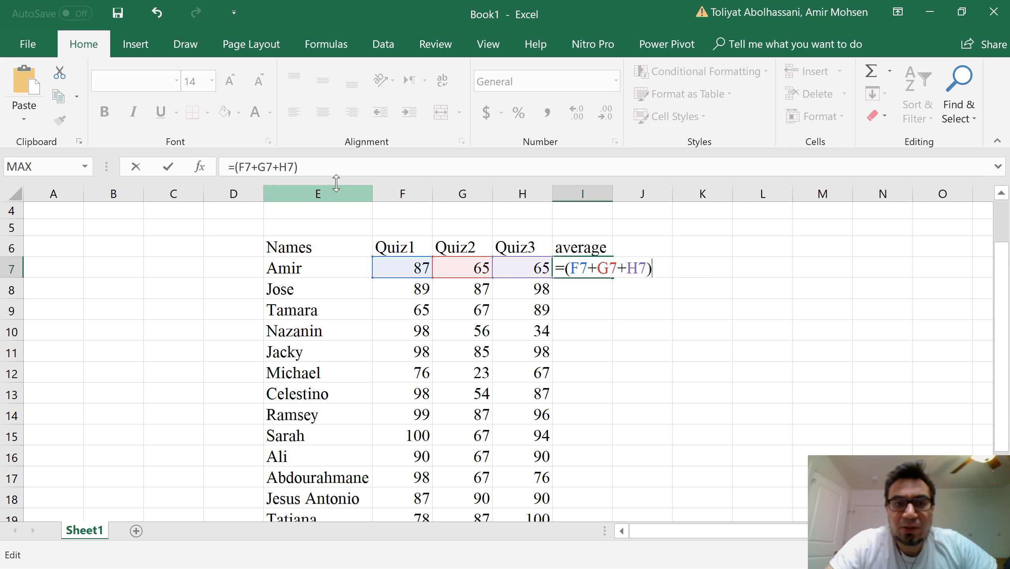
pyautogui.click(334, 166)
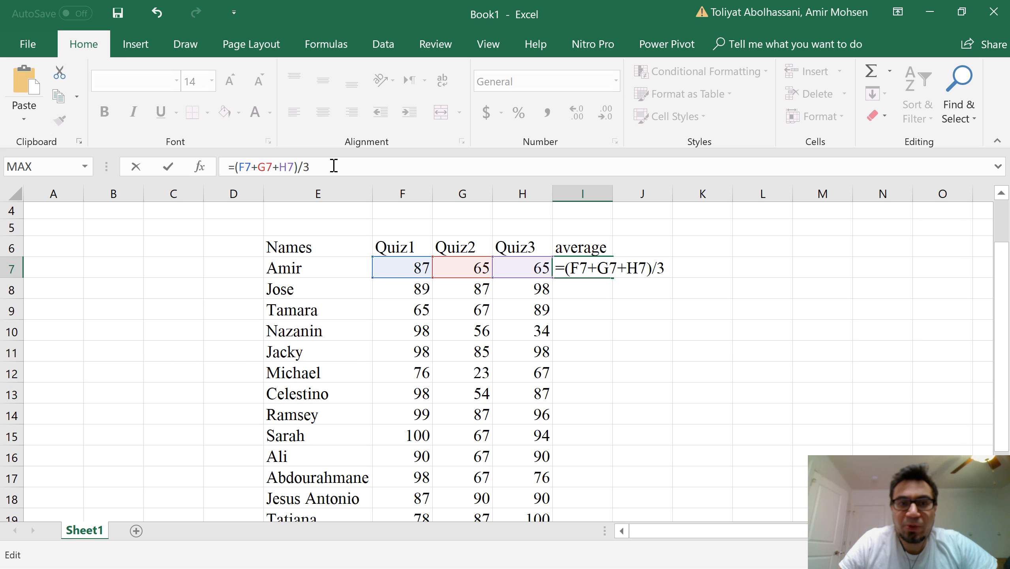
pyautogui.press('Return')
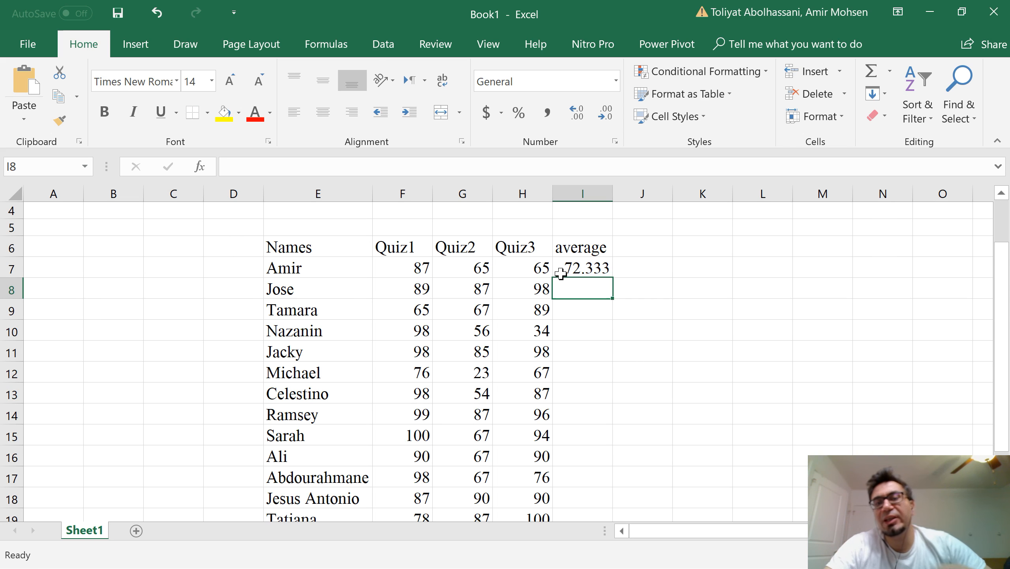
# Step: Review the average result in I7 alongside the names and scores of the full student list
pyautogui.click(577, 266)
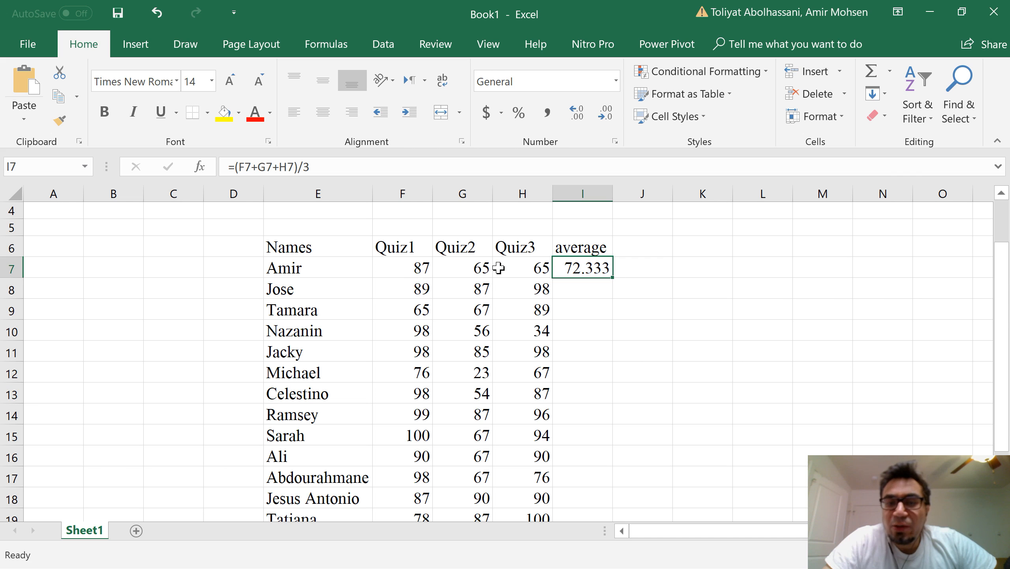
pyautogui.click(287, 275)
pyautogui.click(565, 290)
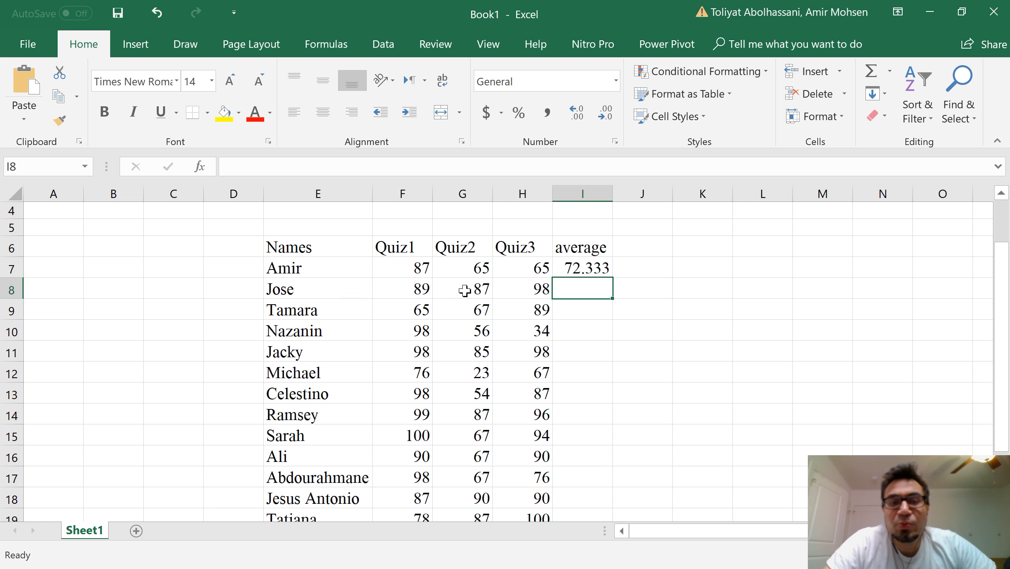
pyautogui.click(318, 296)
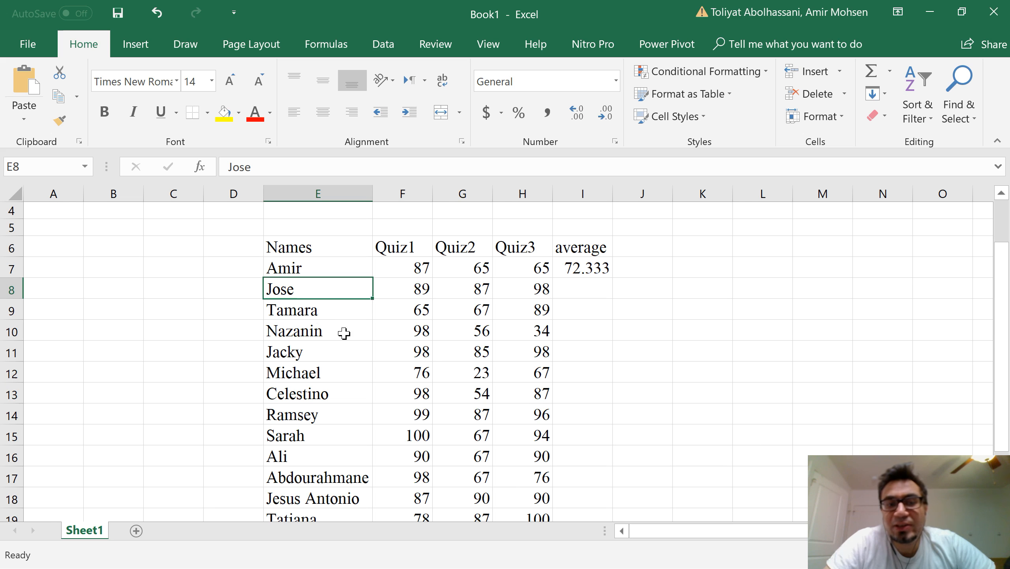
pyautogui.scroll(-3, 288, 337)
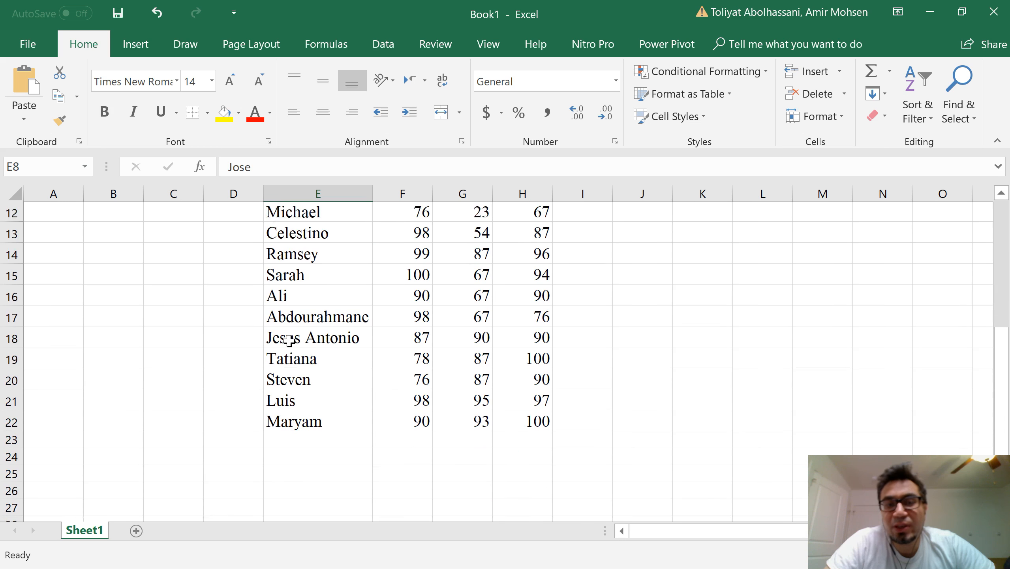
pyautogui.scroll(3, 289, 339)
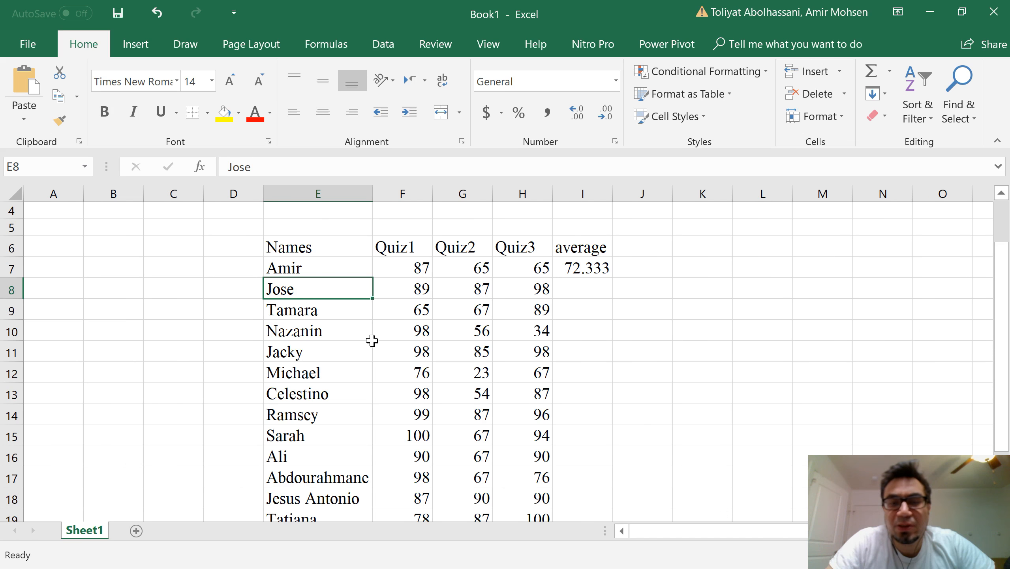
pyautogui.scroll(-1, 411, 332)
pyautogui.scroll(1, 573, 333)
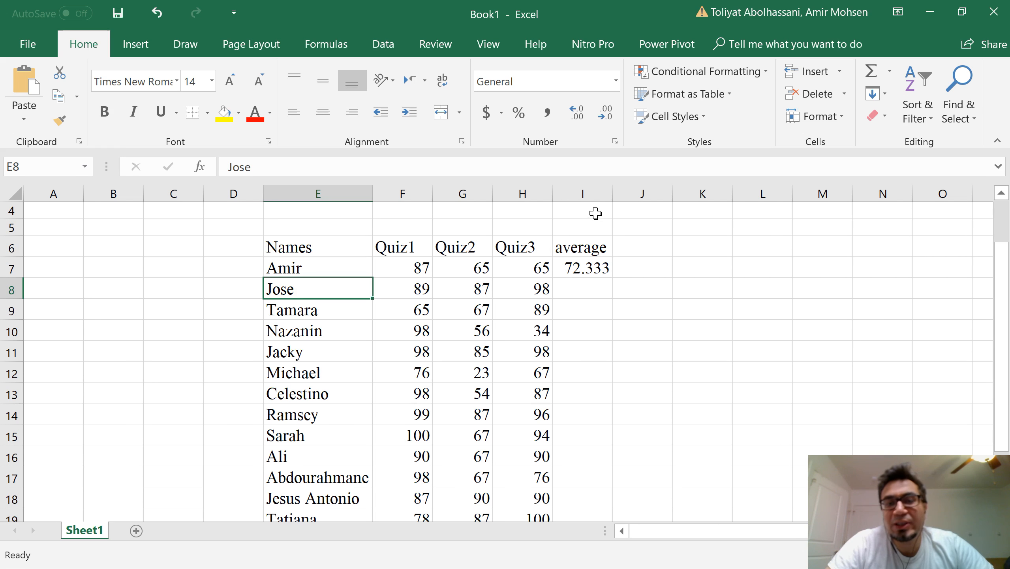
# Step: Fill the average formula from I7 down through I22 for every student
pyautogui.click(573, 268)
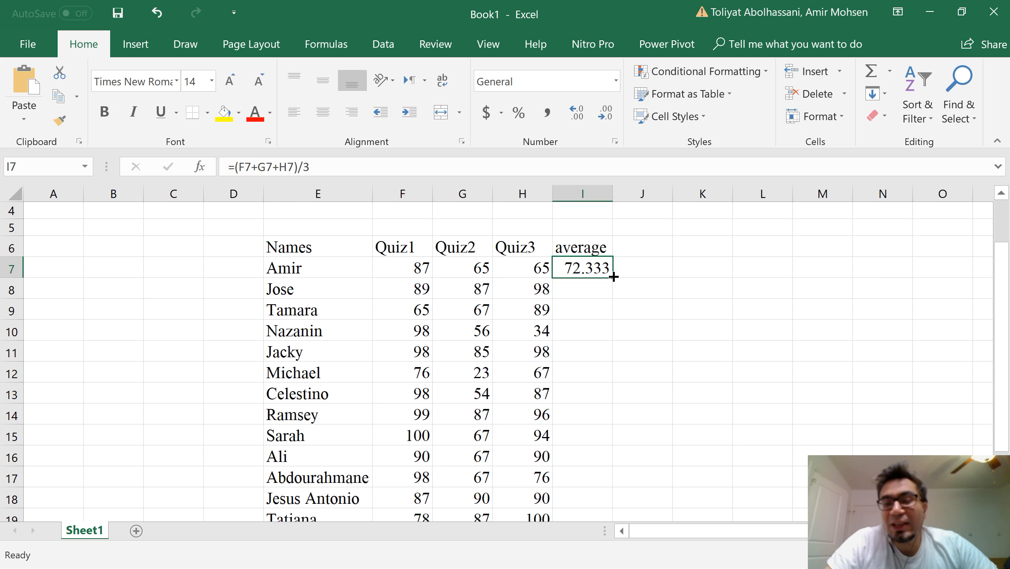
pyautogui.moveTo(614, 277); pyautogui.dragTo(613, 277)
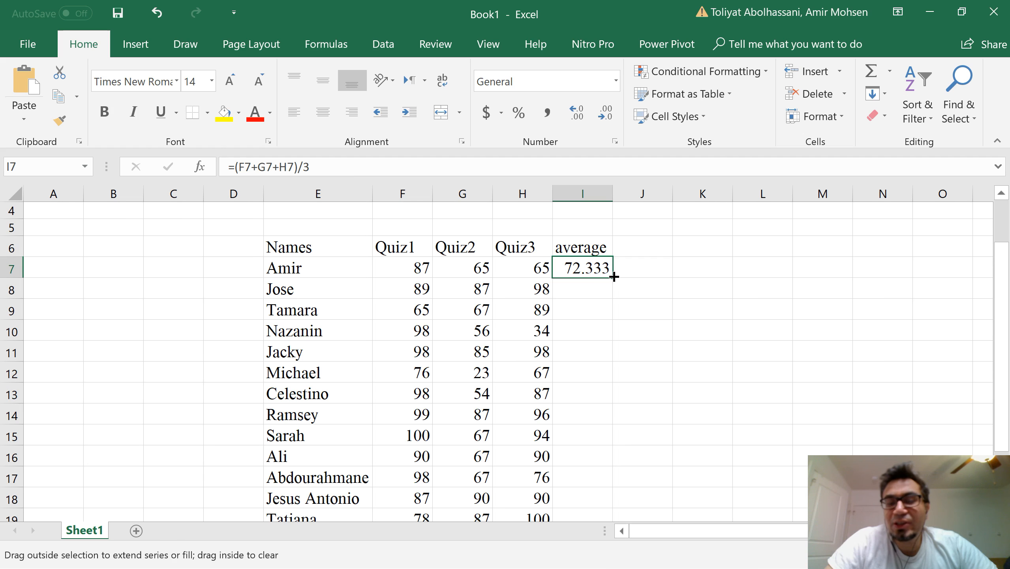
pyautogui.moveTo(613, 278)
pyautogui.mouseDown()
pyautogui.moveTo(620, 535)
pyautogui.moveTo(613, 416)
pyautogui.moveTo(613, 432)
pyautogui.mouseUp()
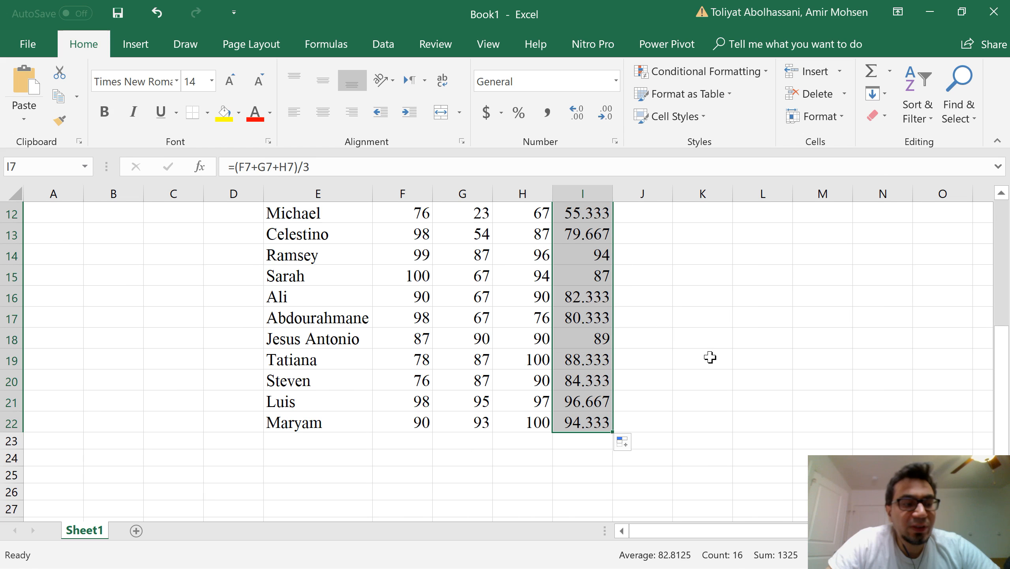
pyautogui.scroll(2, 642, 333)
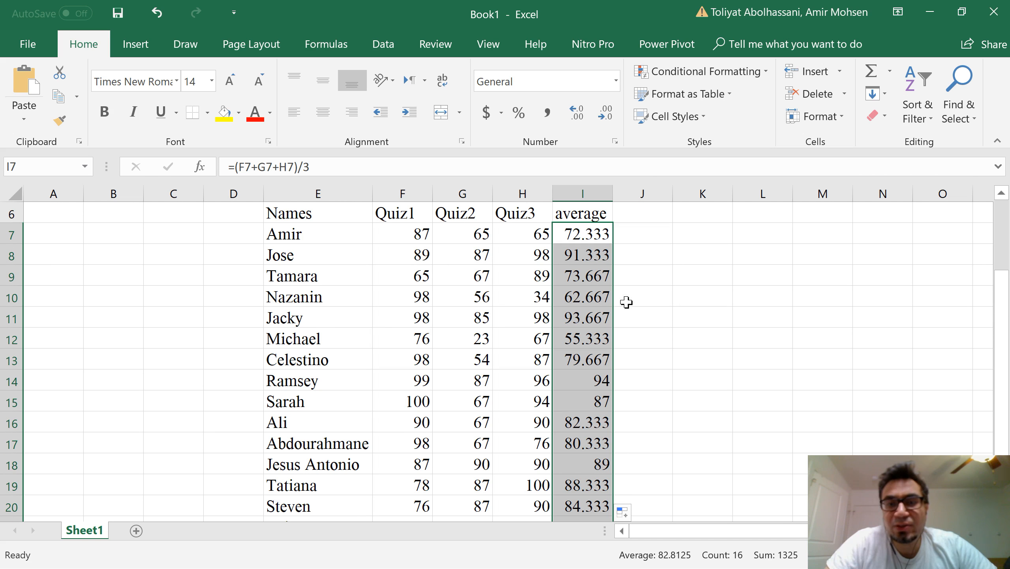
pyautogui.click(649, 271)
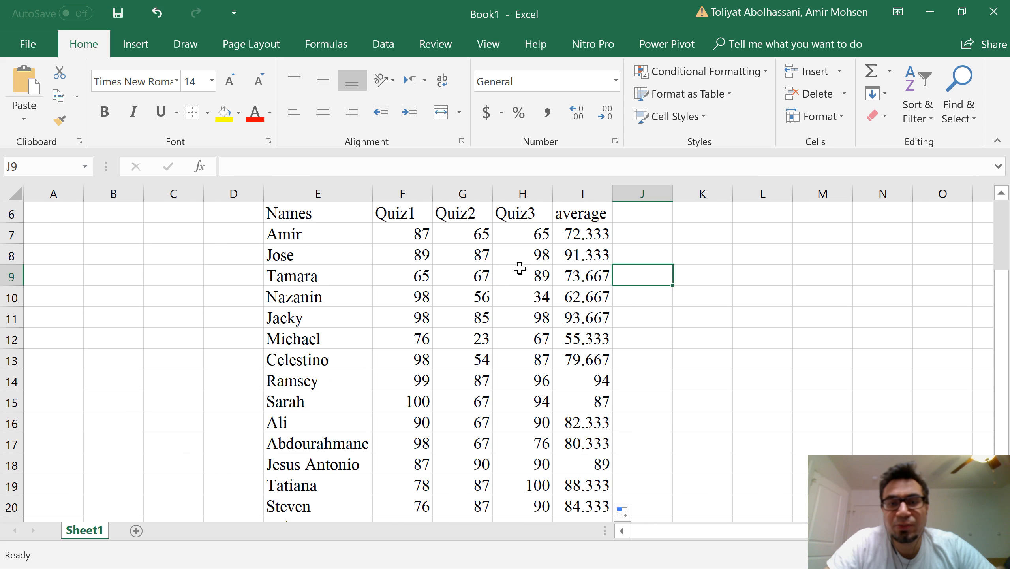
pyautogui.click(296, 275)
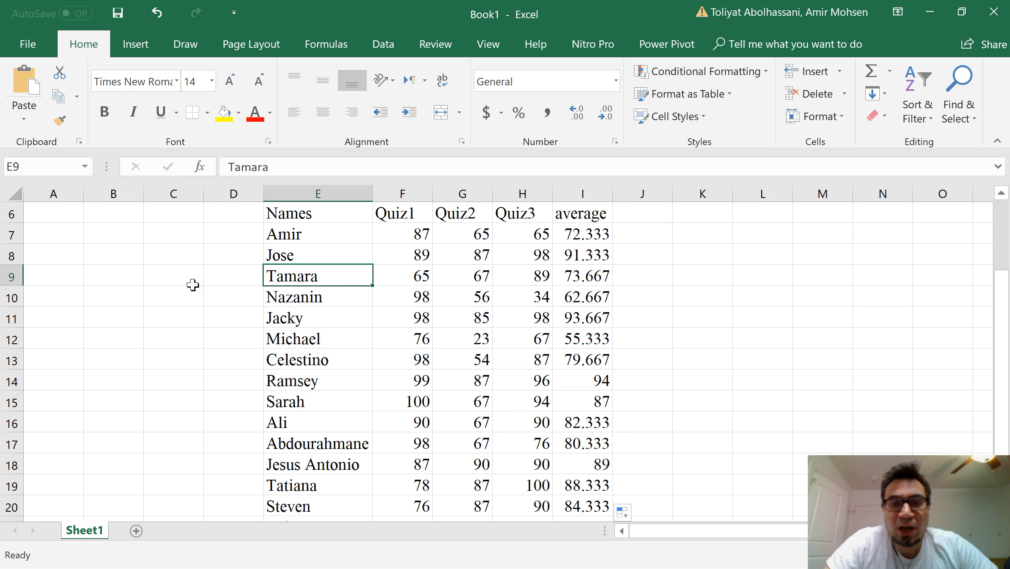
# Step: Inspect the filled-down average formula in cell I9
pyautogui.click(579, 276)
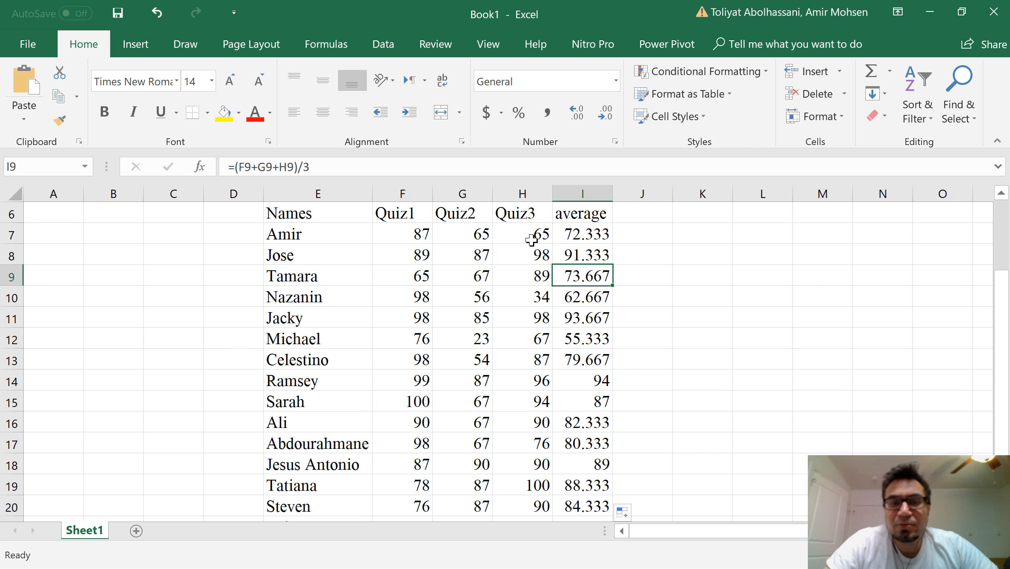
pyautogui.click(644, 237)
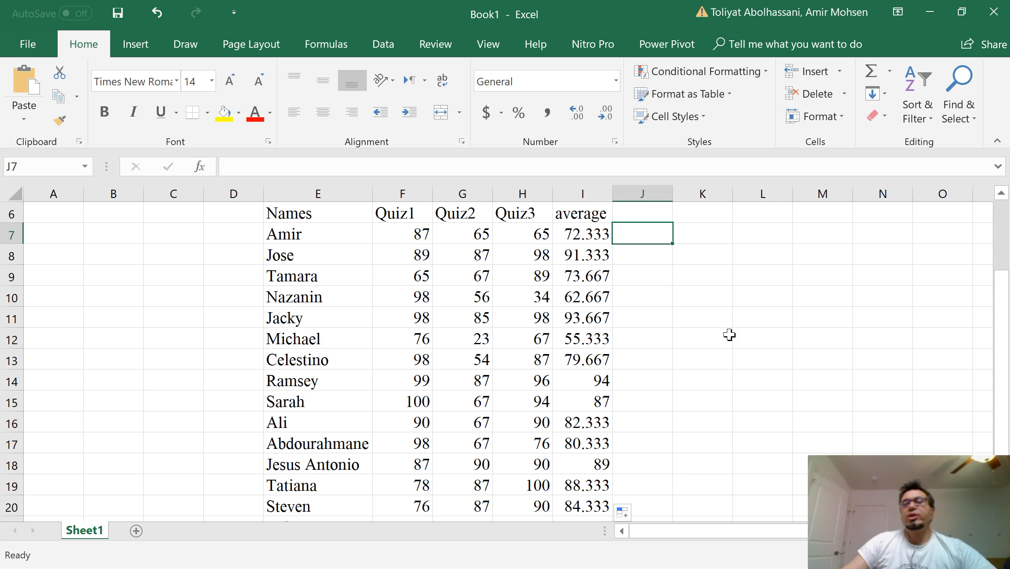
pyautogui.click(641, 241)
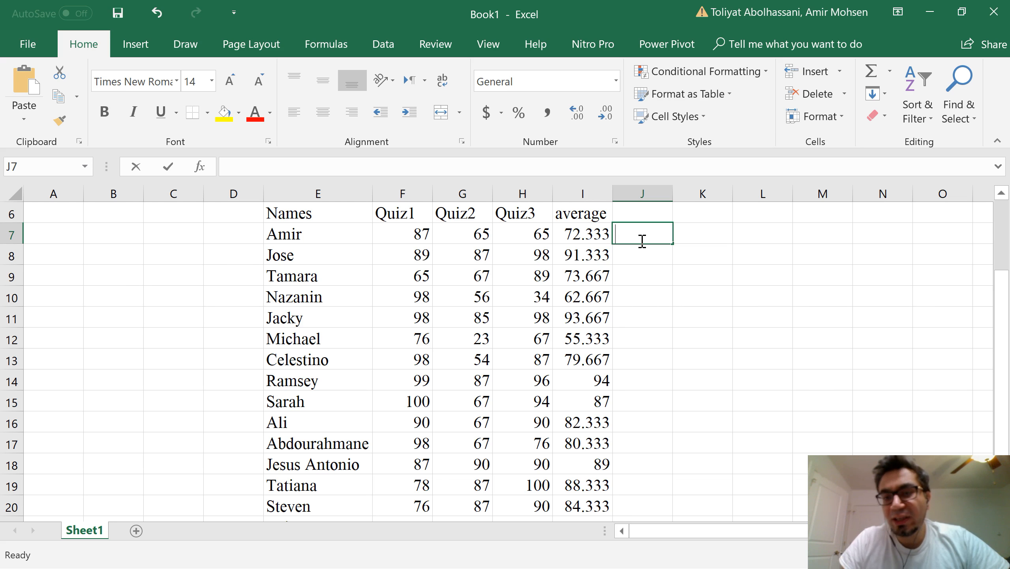
pyautogui.write('=')
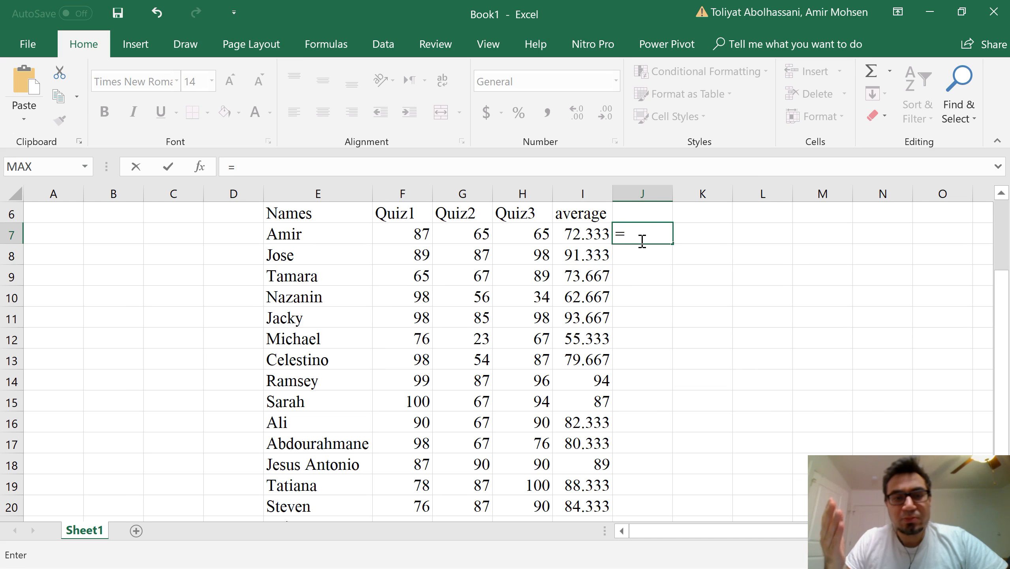
pyautogui.press('BackSpace')
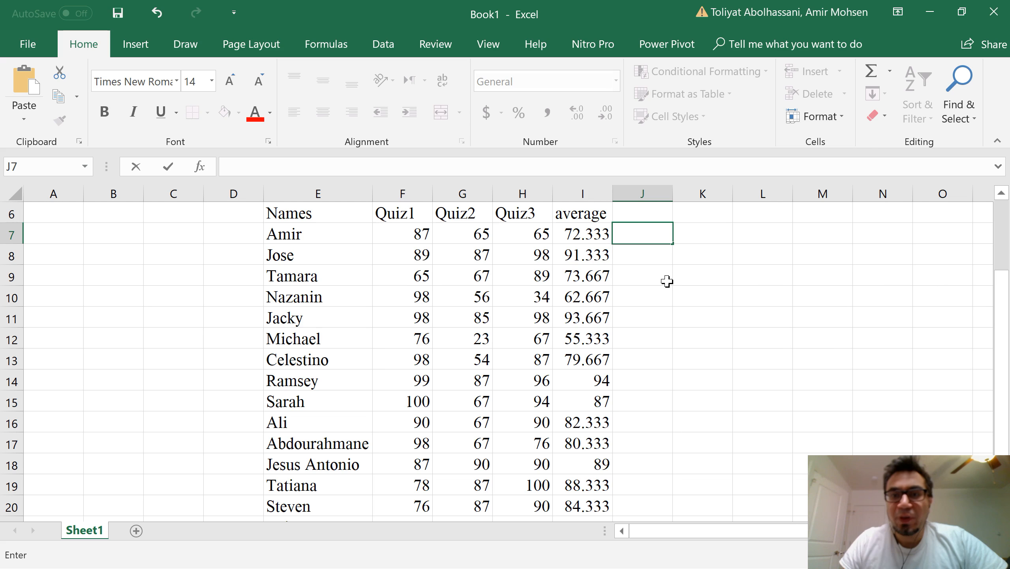
pyautogui.click(738, 290)
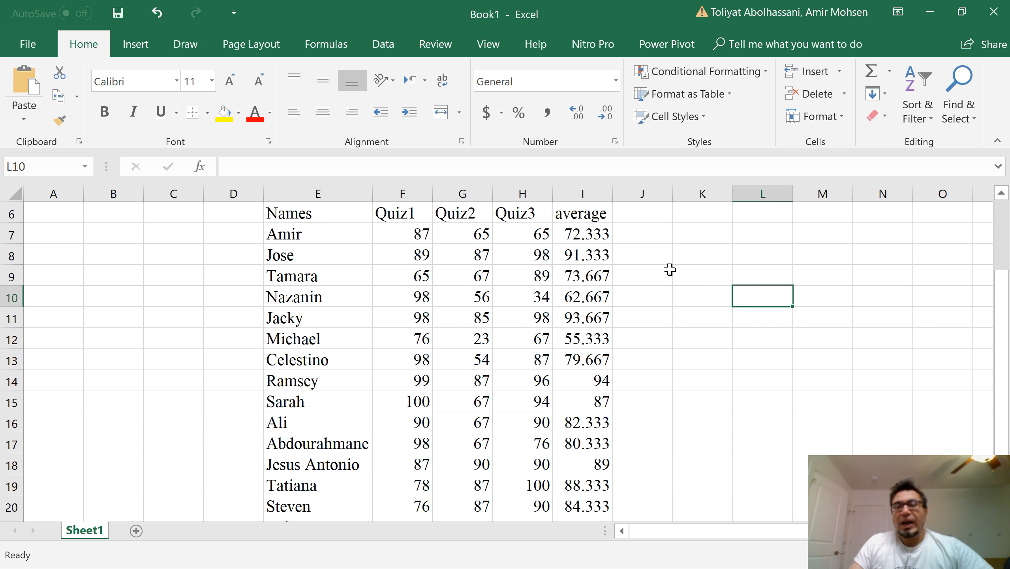